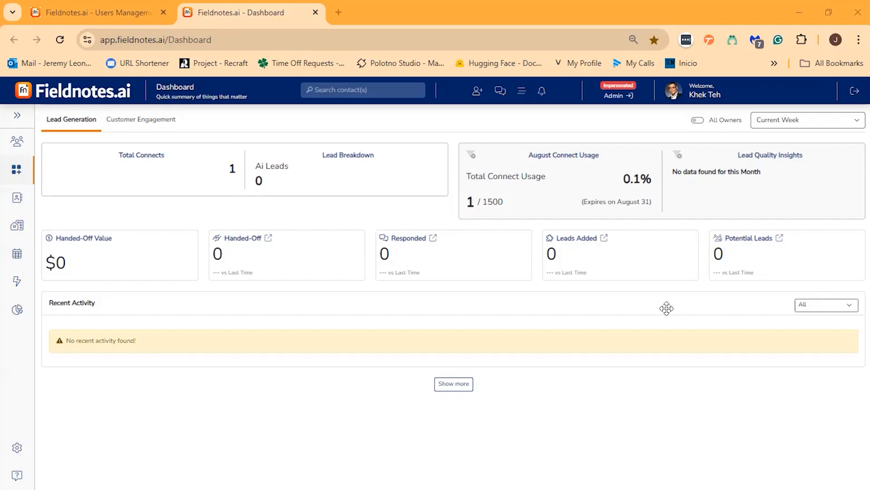
Open the contact form builder from the Website integration in the account's connection settings.
left_click(16, 200)
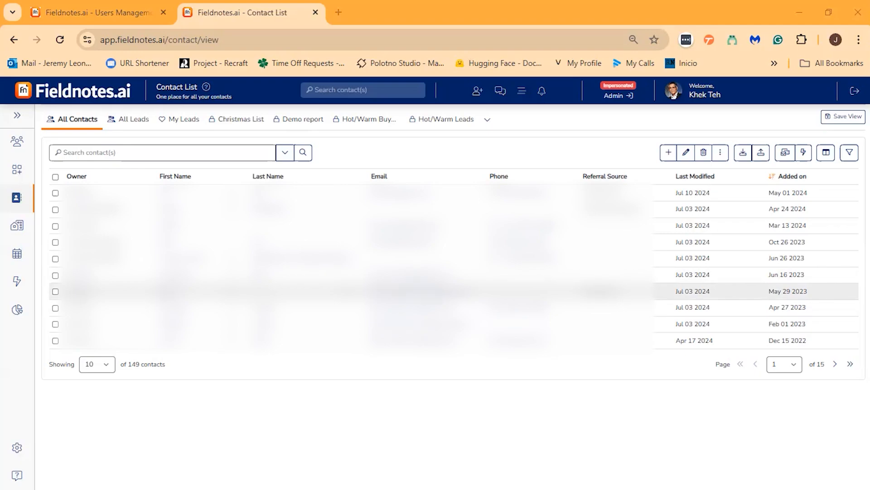
left_click(15, 452)
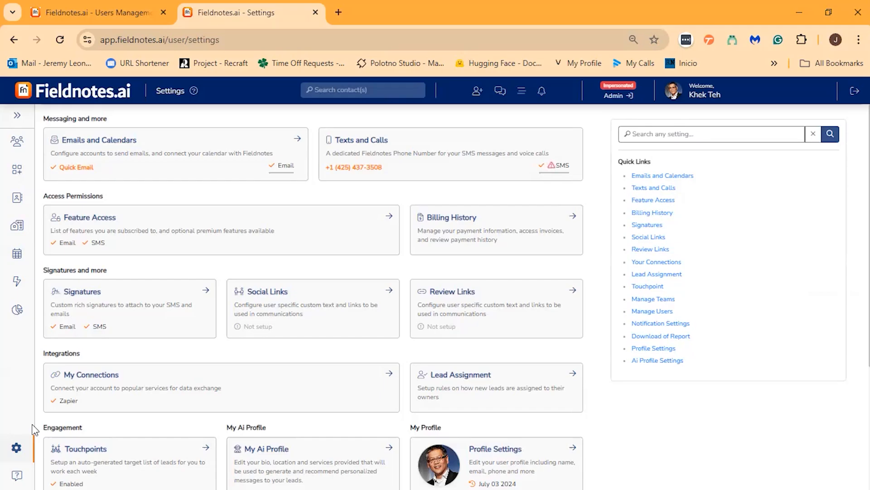
left_click(138, 407)
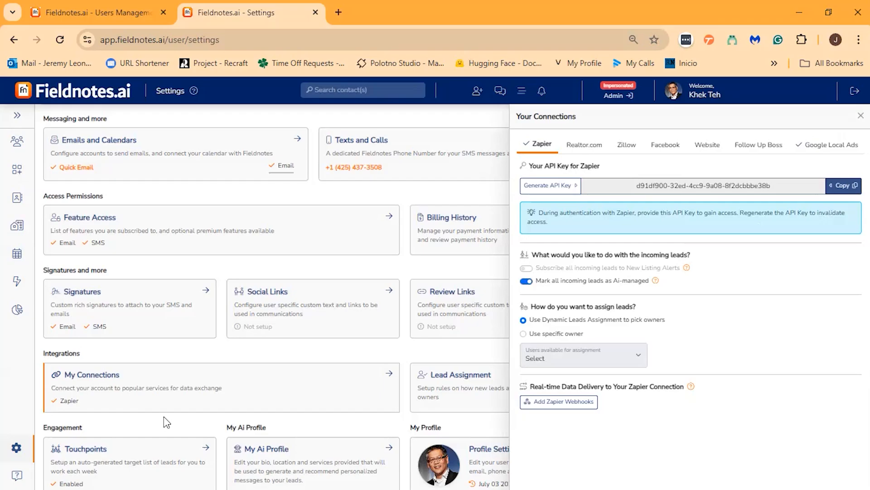
left_click(708, 145)
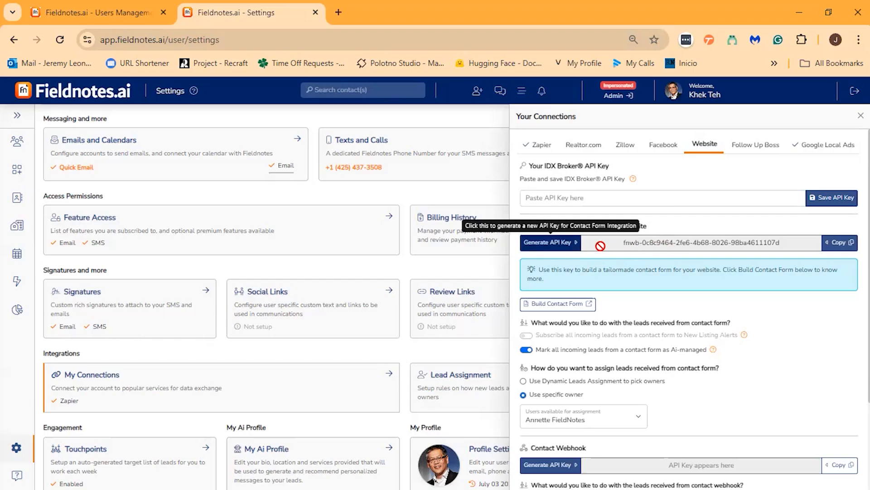
left_click(561, 312)
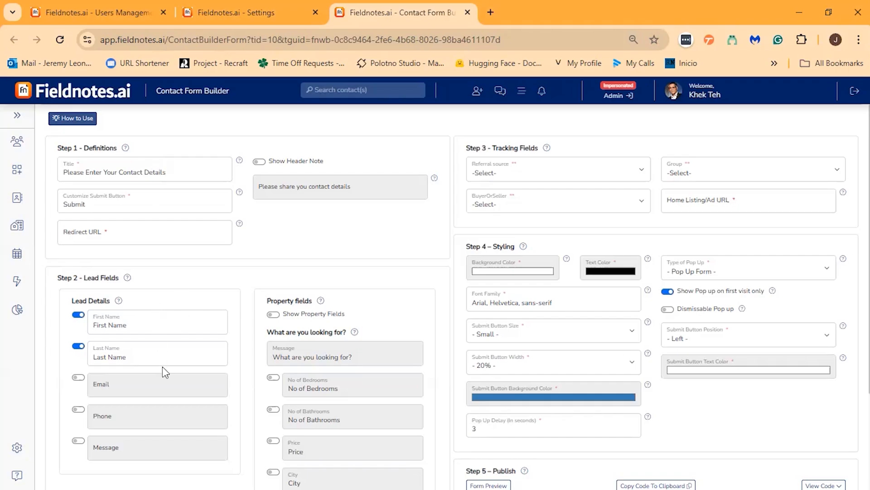
Enable the Email, Phone and Message lead fields on the contact form.
left_click(78, 377)
left_click(78, 409)
left_click(78, 441)
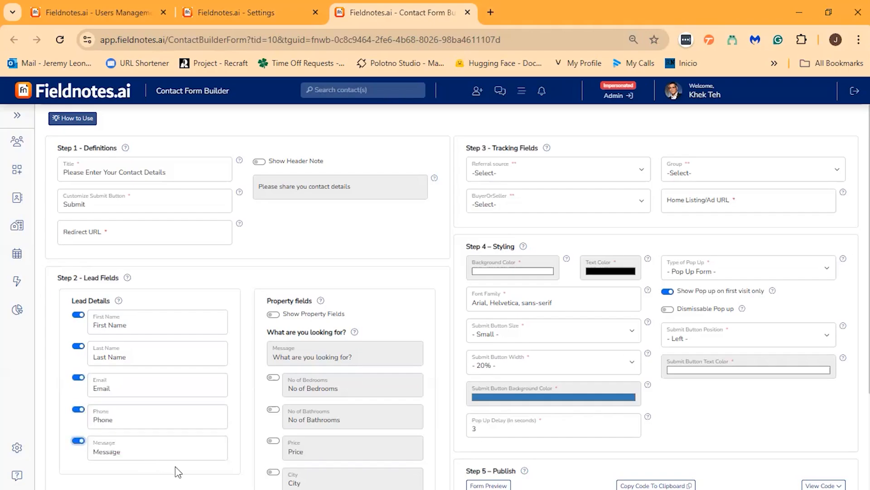
Change the Phone lead field's label to "Best Phone number".
left_click(141, 325)
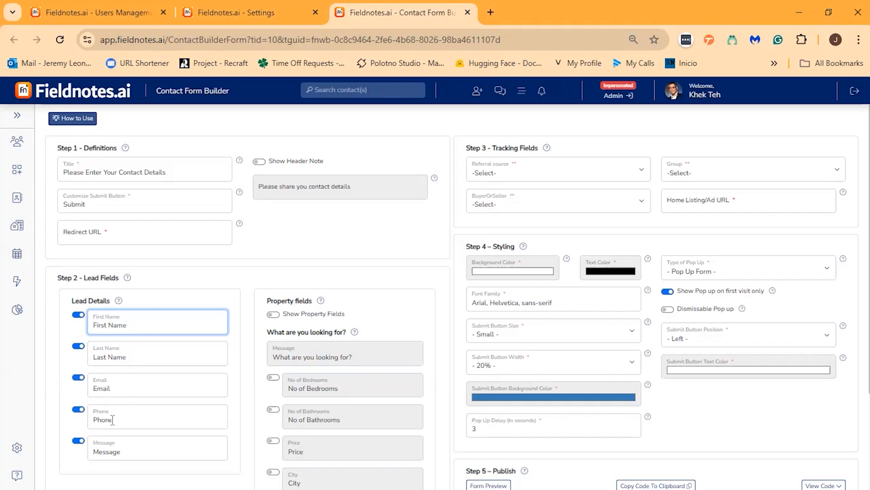
left_click(96, 419)
type("Best")
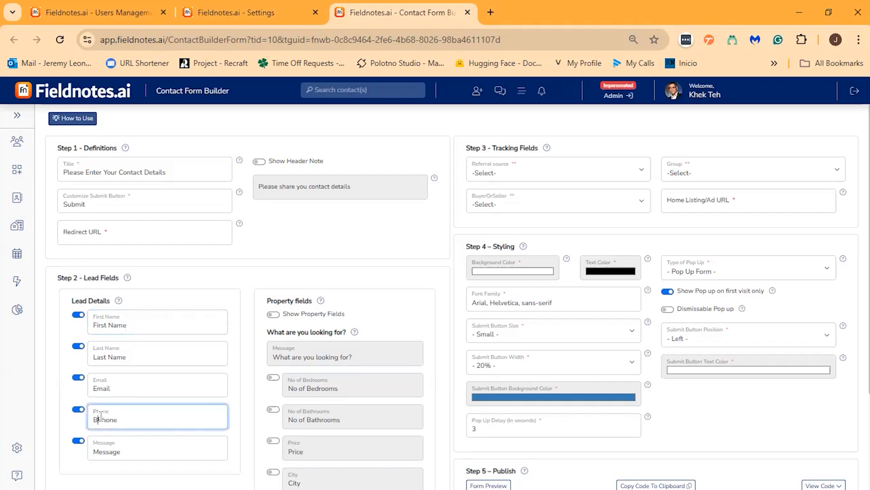
left_click(139, 423)
type("number")
Preview the contact form with its lead fields, check the phone and message fields, and close the preview.
scroll(547, 409, "down", 3)
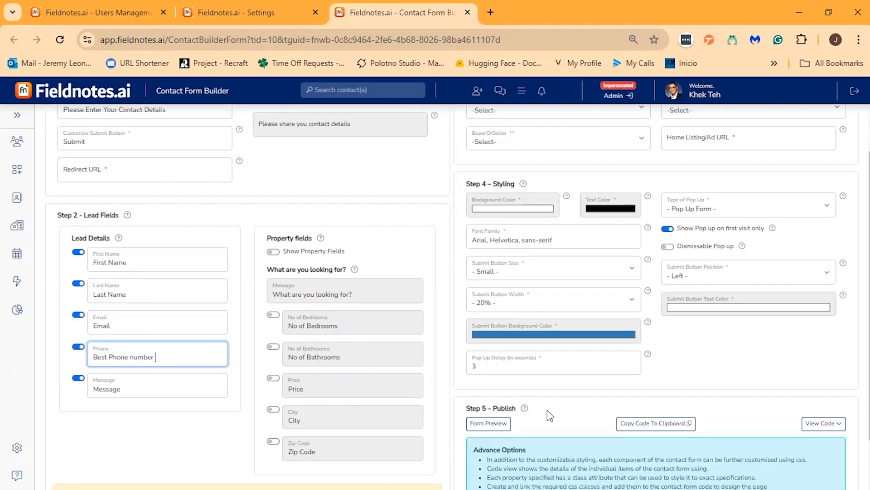
left_click(488, 358)
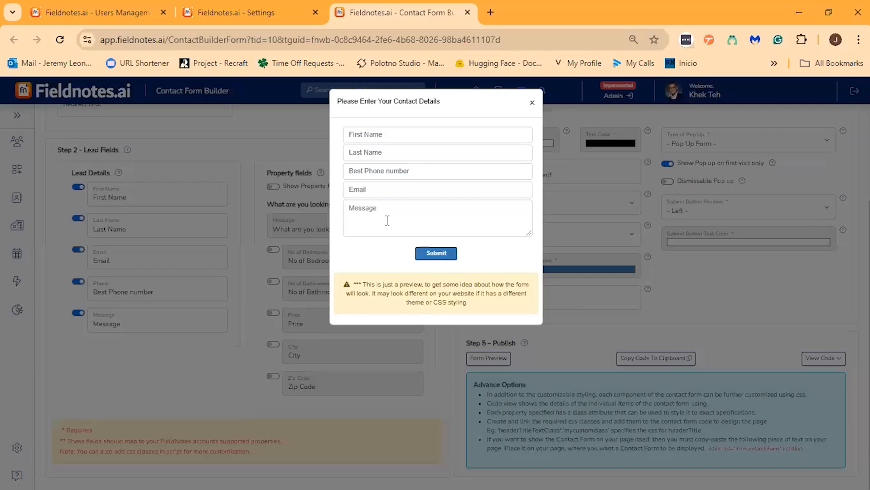
left_click(398, 172)
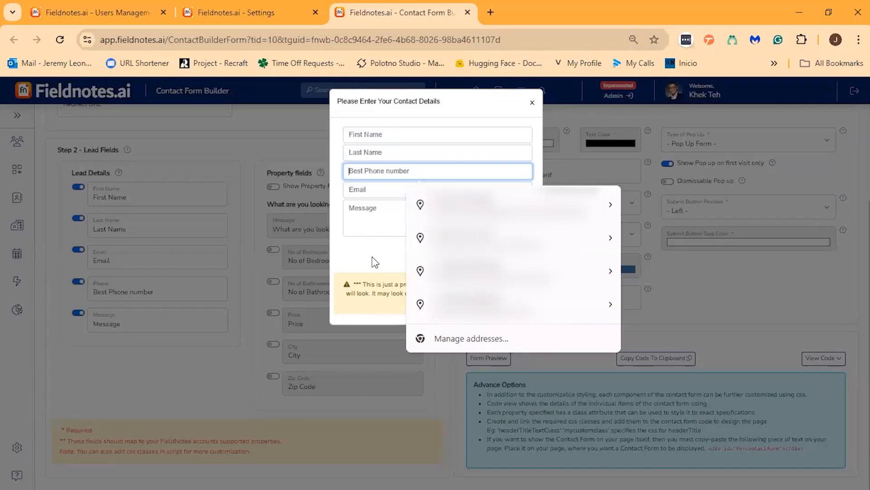
left_click(359, 232)
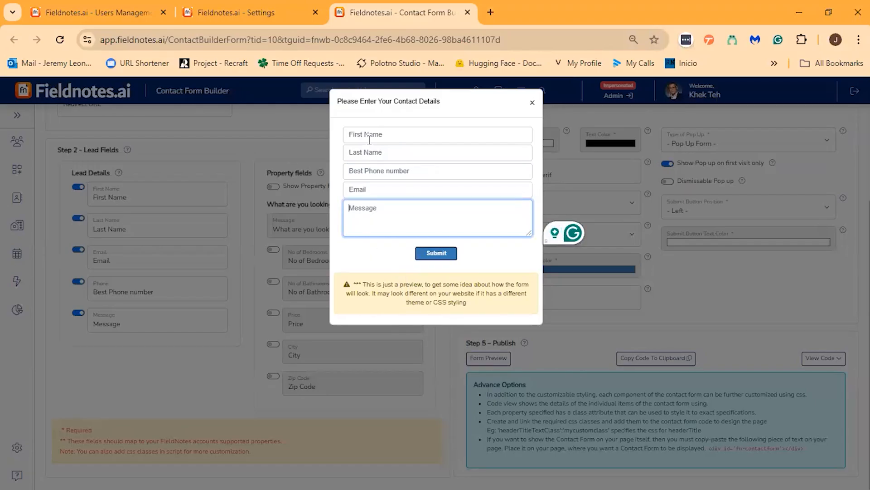
left_click(533, 103)
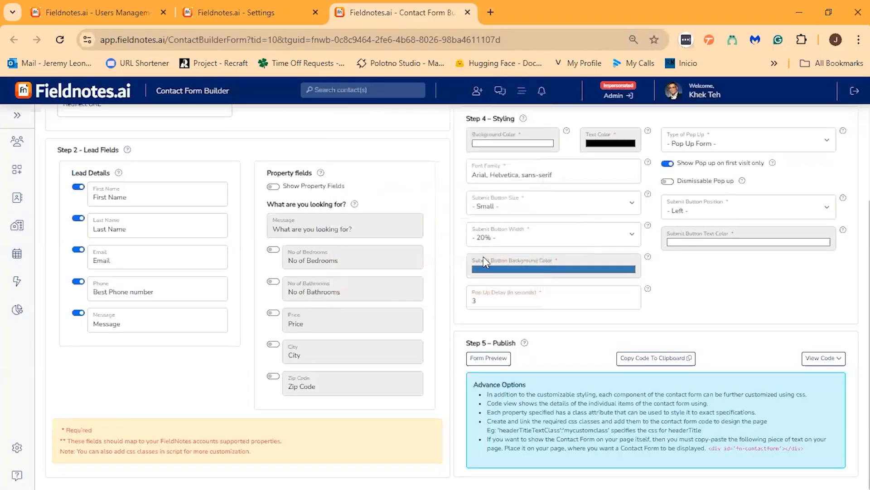
left_click(486, 360)
Show the property fields on the contact form, keeping the default question heading and submit button text.
left_click(273, 187)
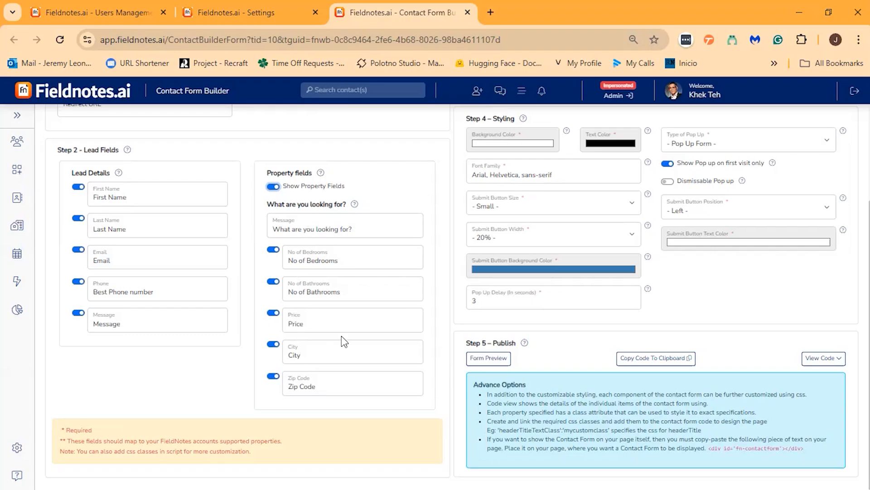
left_click_drag(363, 229, 272, 230)
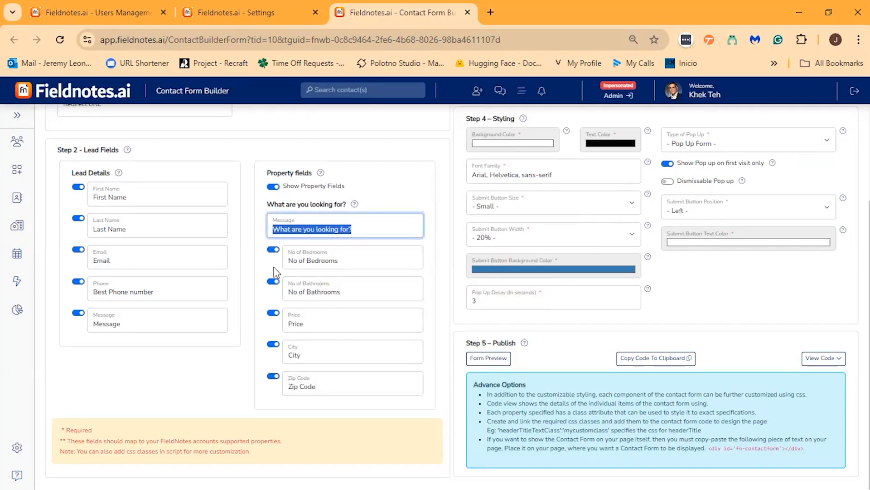
scroll(274, 272, "up", 3)
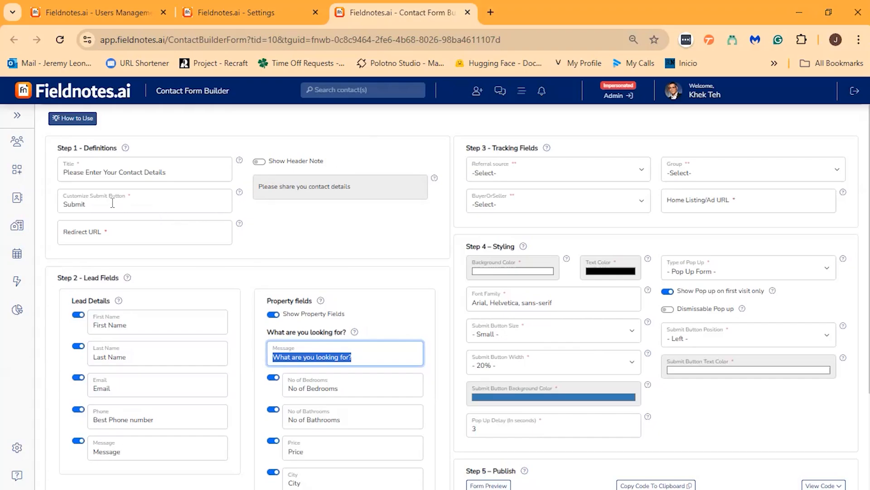
left_click_drag(91, 203, 61, 203)
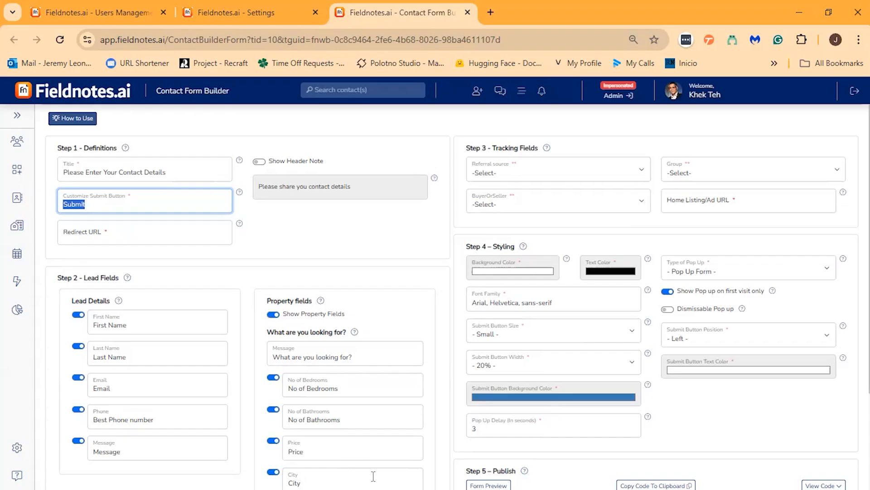
Preview the contact form including the property fields, then close the preview.
scroll(481, 476, "down", 2)
left_click(496, 421)
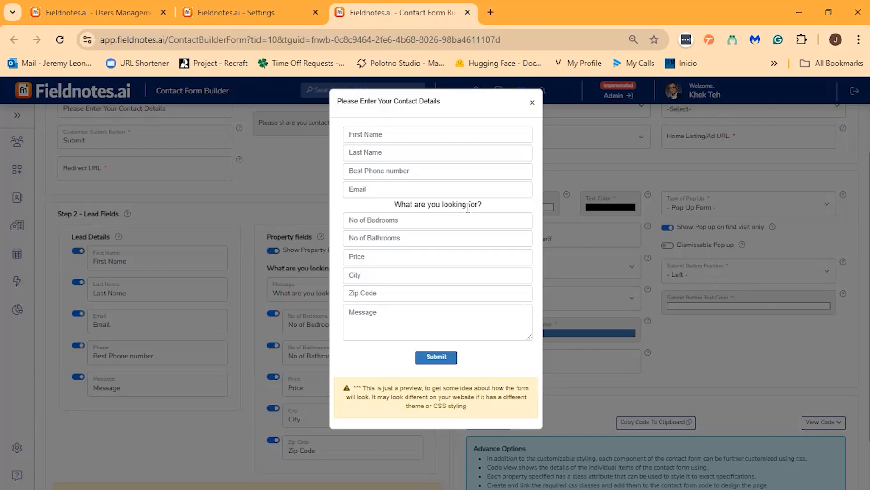
left_click(533, 103)
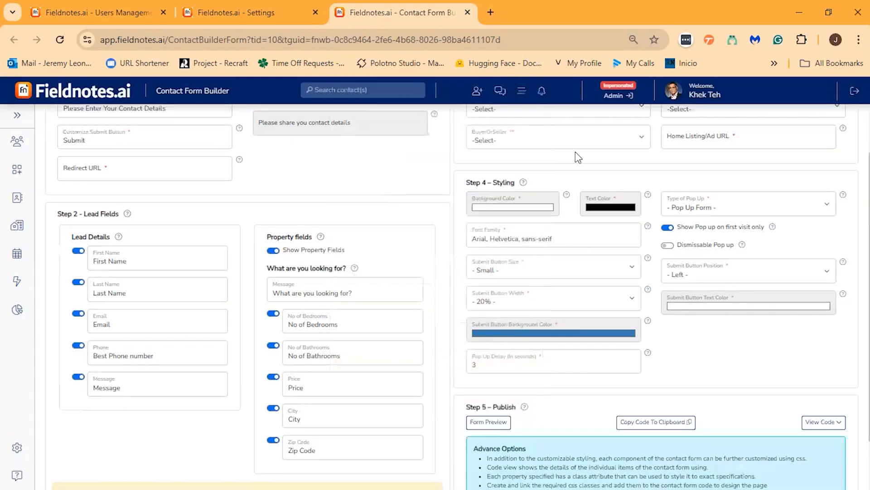
Set the form's referral source tracking field to Online.
scroll(631, 201, "up", 2)
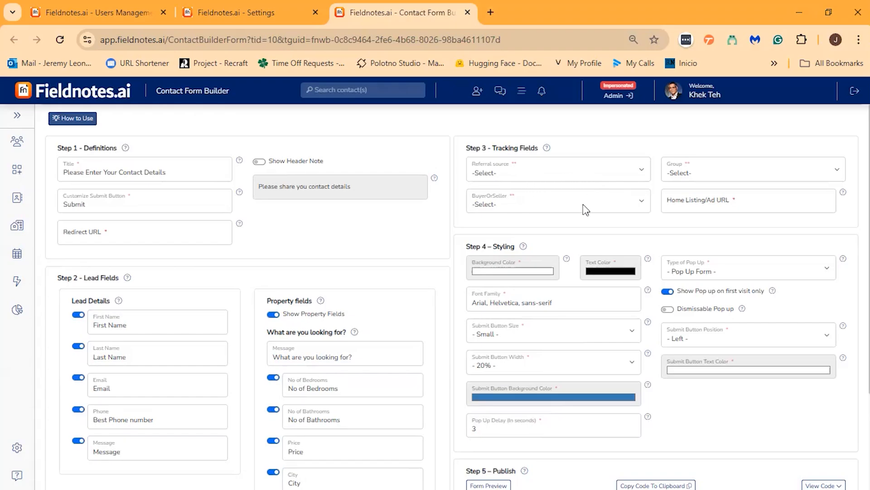
left_click(641, 171)
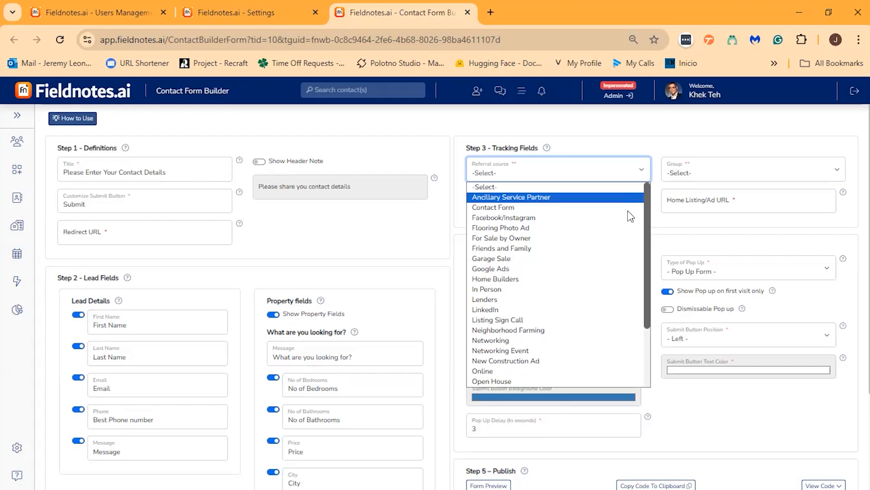
left_click(620, 371)
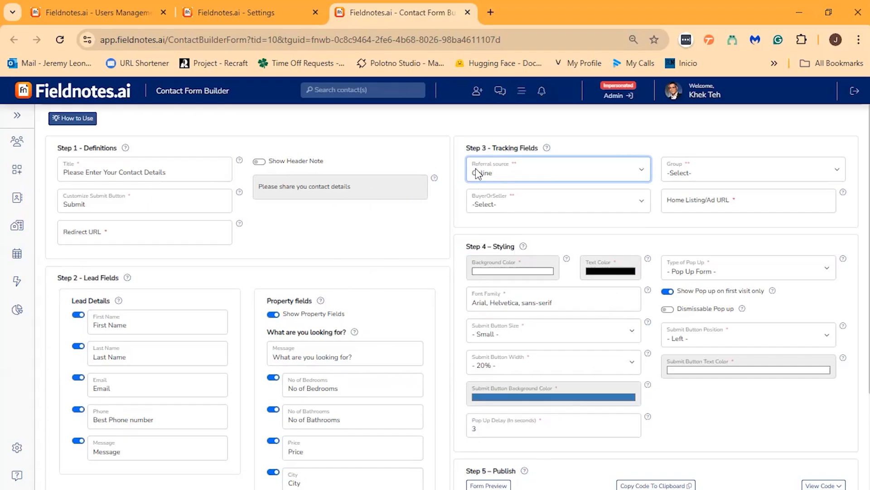
Review the available choices for the BuyerOrSeller and Group tracking fields without selecting any.
left_click(638, 201)
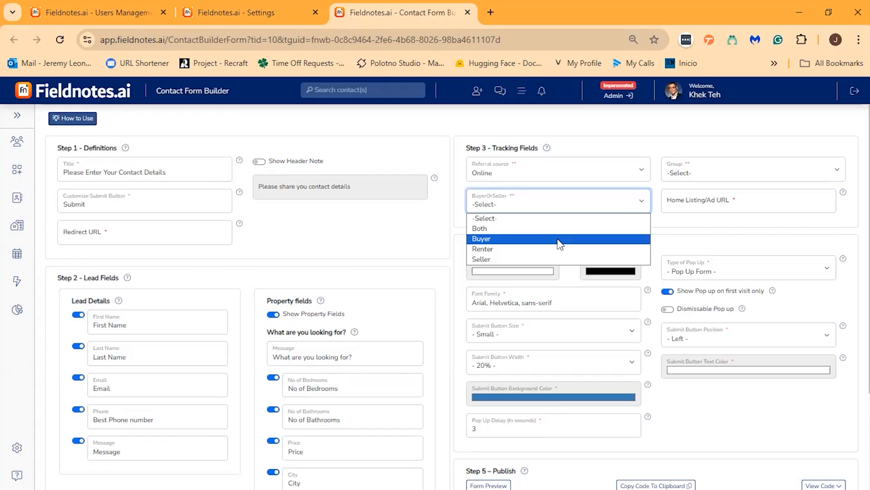
left_click(714, 173)
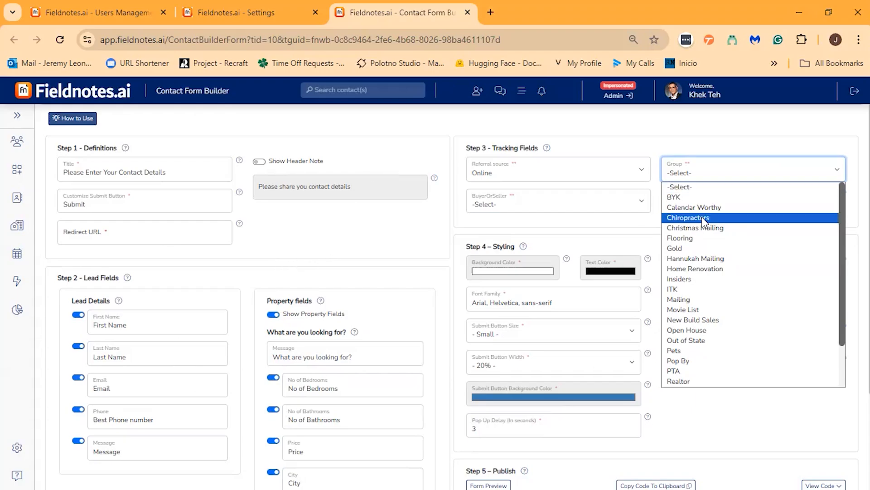
left_click(663, 126)
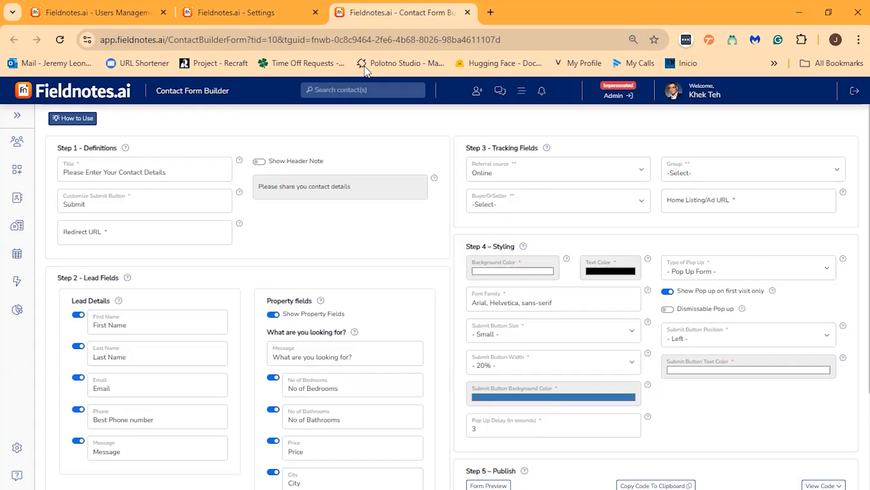
Return to the account settings, view the Facebook connection and its lead assignment options, and close the connections.
left_click(221, 15)
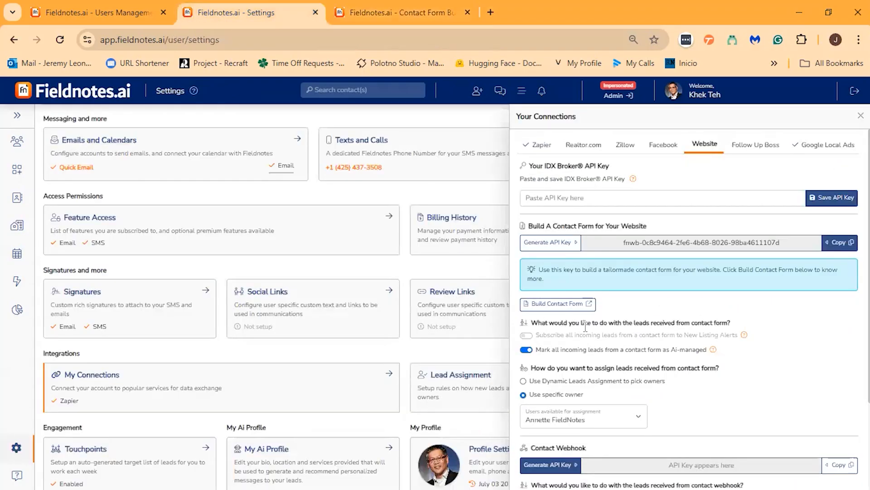
left_click(663, 150)
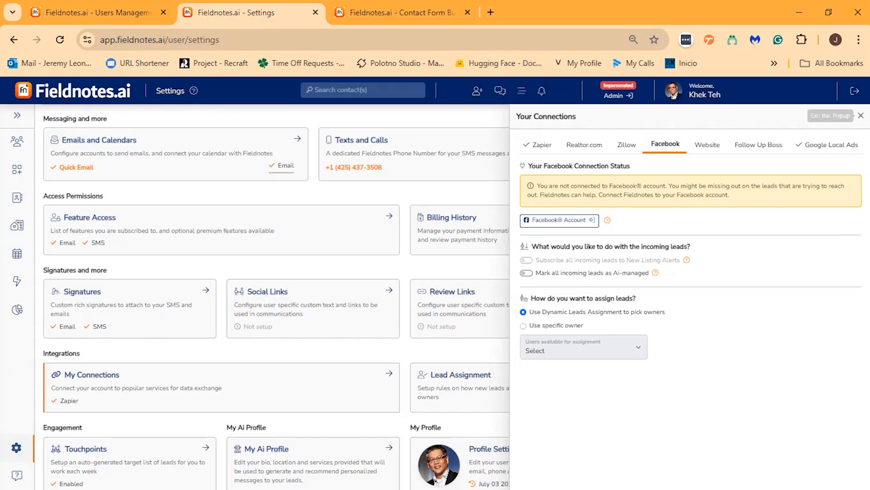
left_click(861, 116)
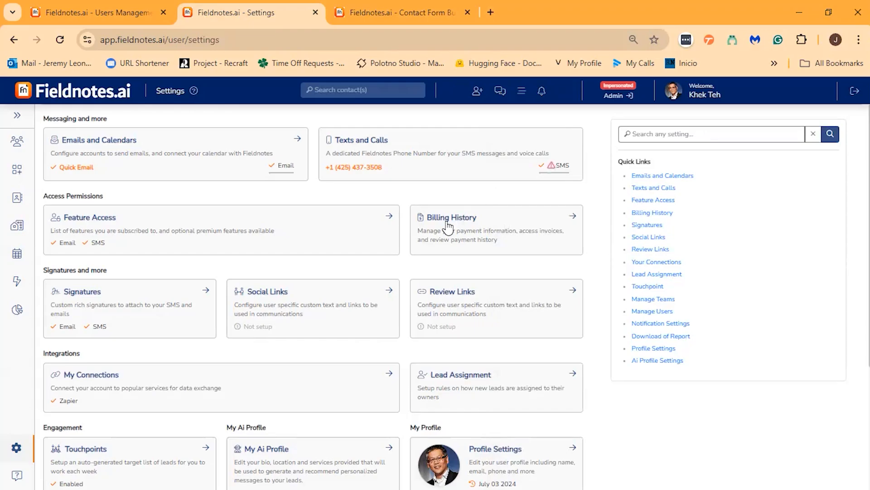
Start a new contact and examine the Buyer/Seller and Relationship Status choices in its Category section.
left_click(477, 90)
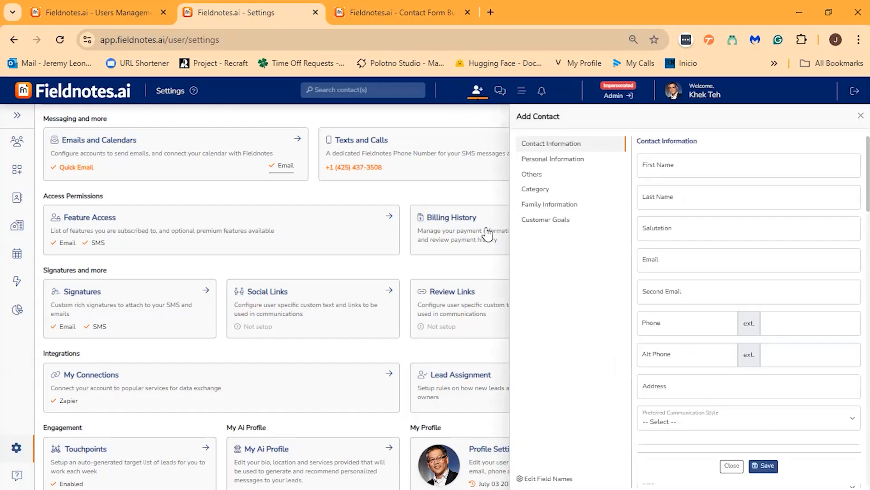
left_click(535, 189)
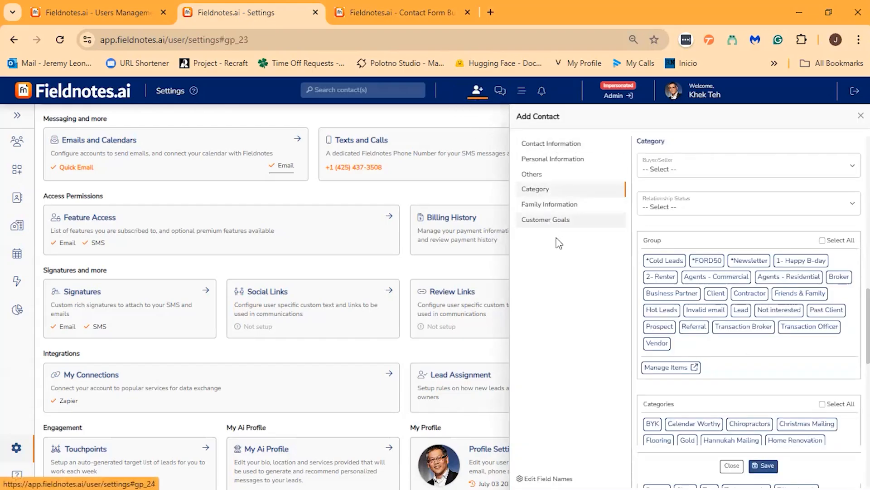
left_click(674, 167)
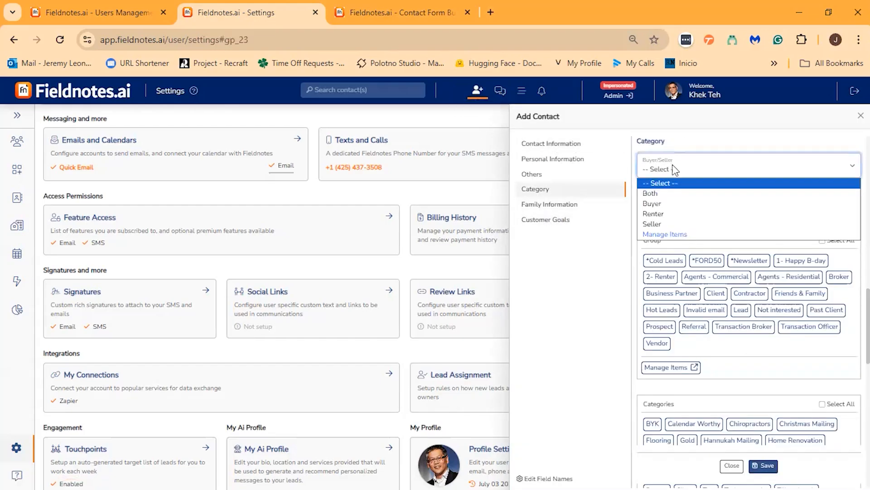
left_click(622, 260)
left_click(701, 209)
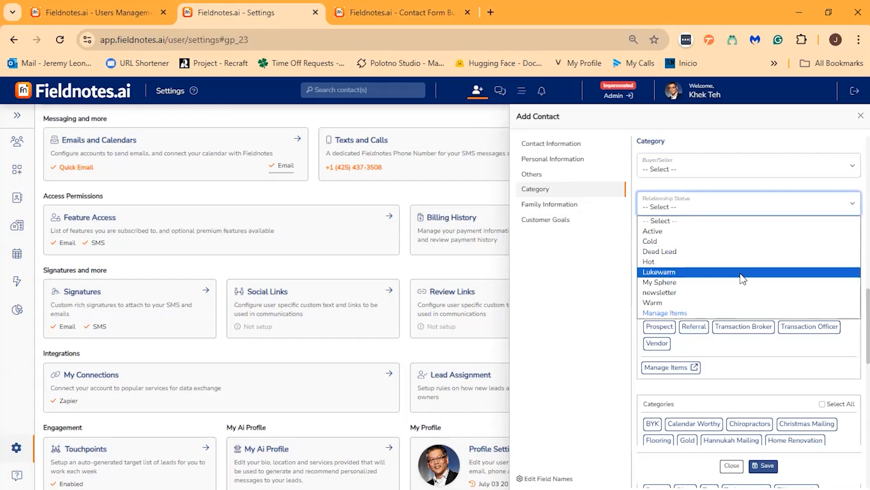
left_click(596, 247)
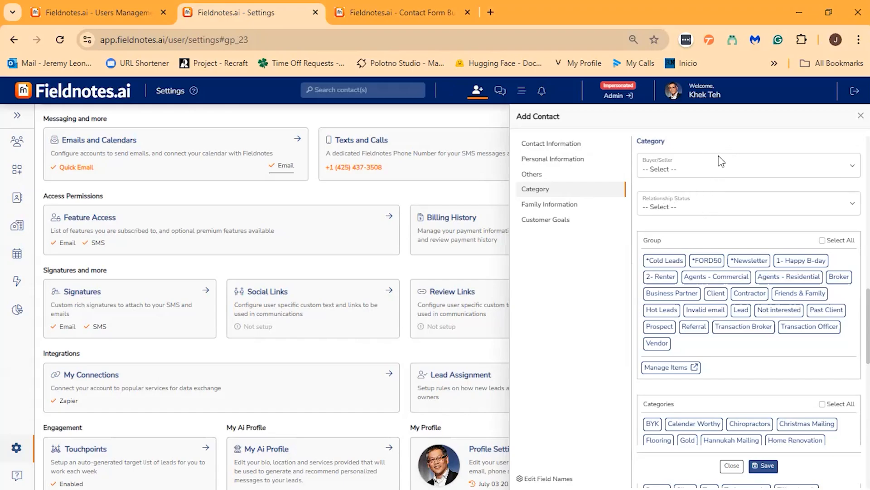
left_click(707, 162)
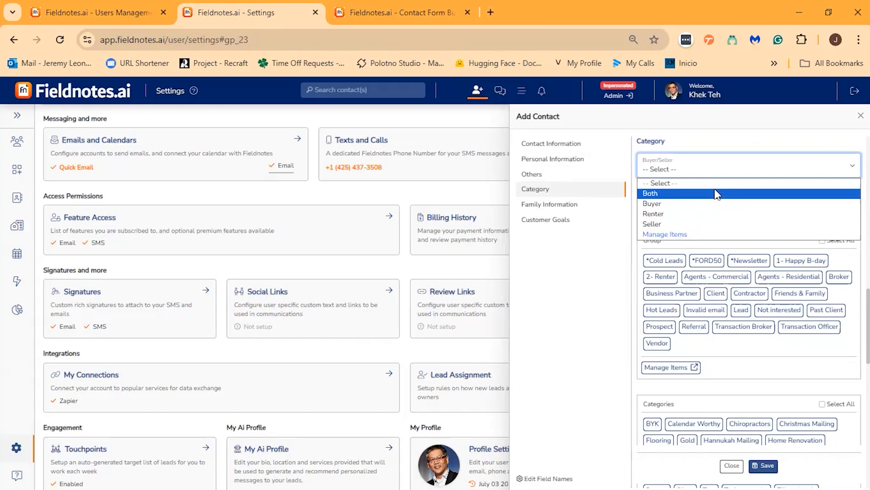
left_click(604, 253)
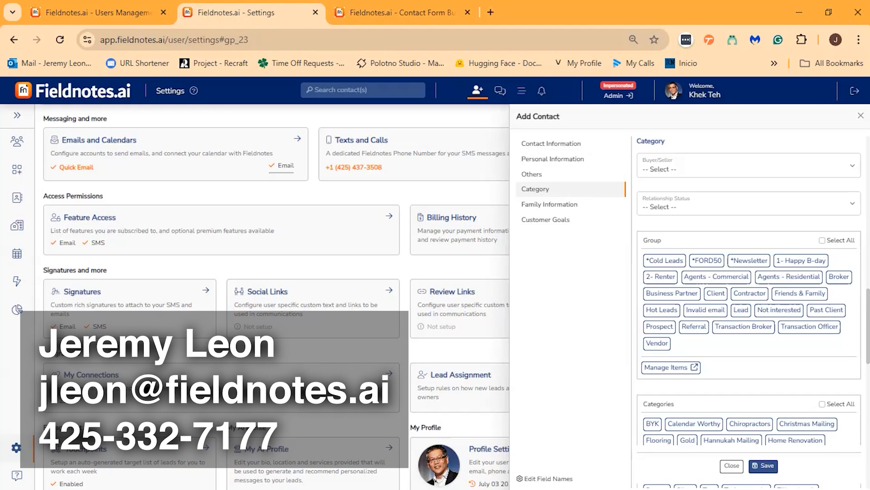
Review the Group and Categories tags available for the new contact without assigning any.
left_click(708, 260)
scroll(726, 262, "down", 2)
scroll(771, 304, "down", 2)
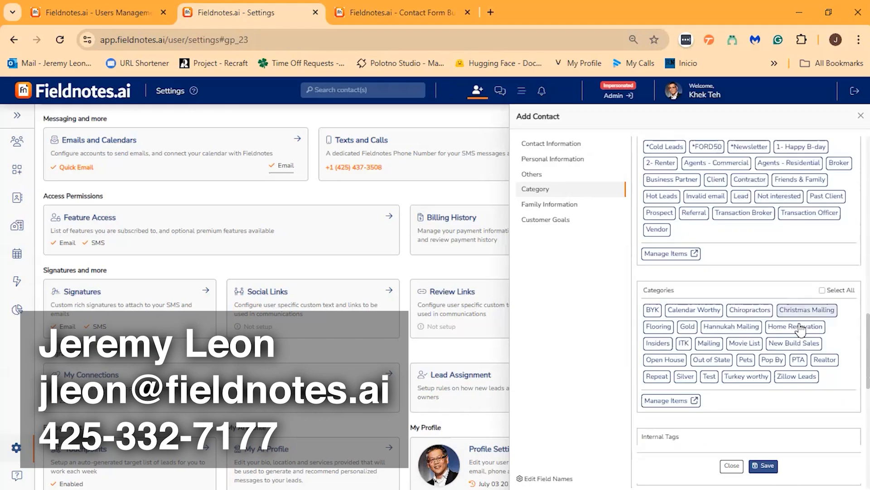
left_click(753, 330)
scroll(754, 334, "up", 6)
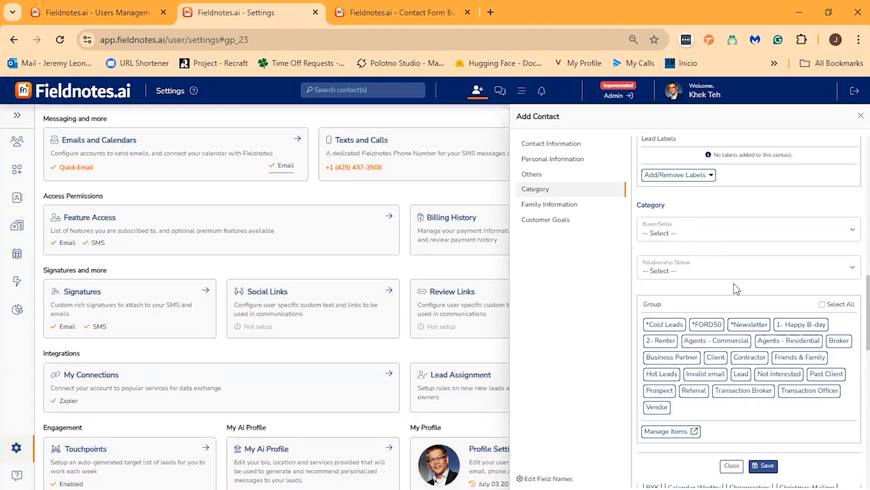
left_click(747, 329)
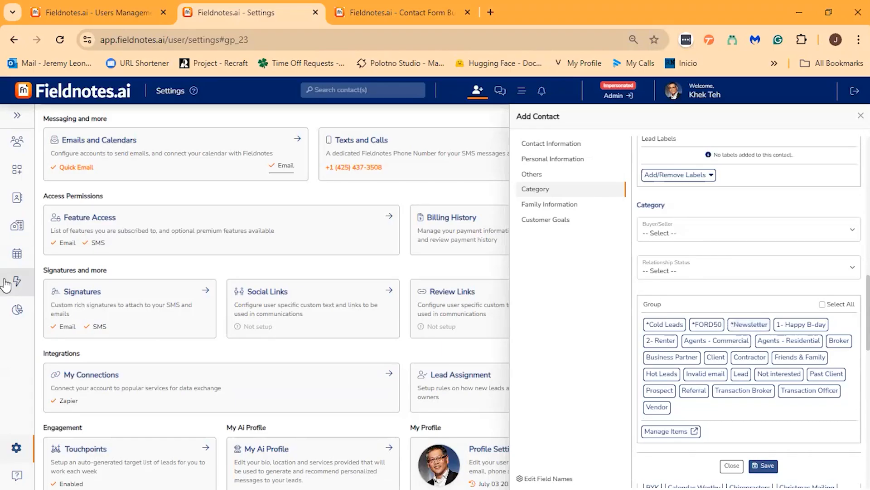
Go to the action plans and open the trigger plan settings of the Happy Thanksgiving! plan.
mouse_move(14, 284)
left_click(57, 285)
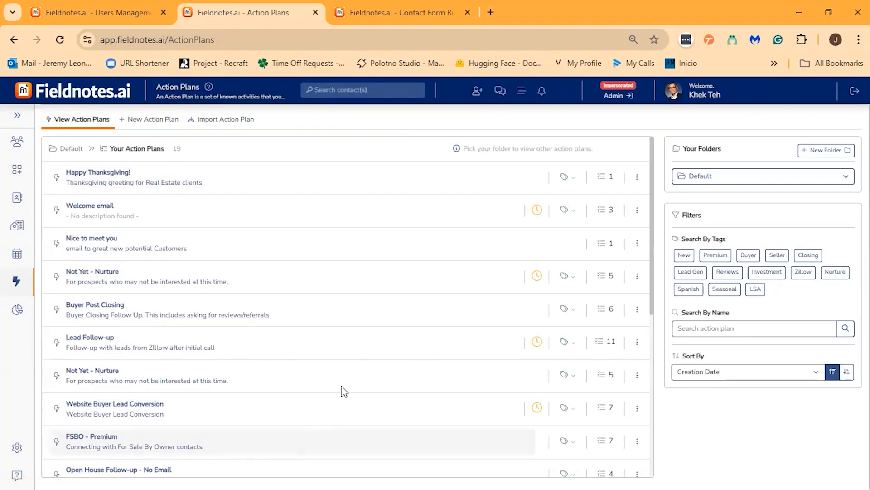
left_click(352, 186)
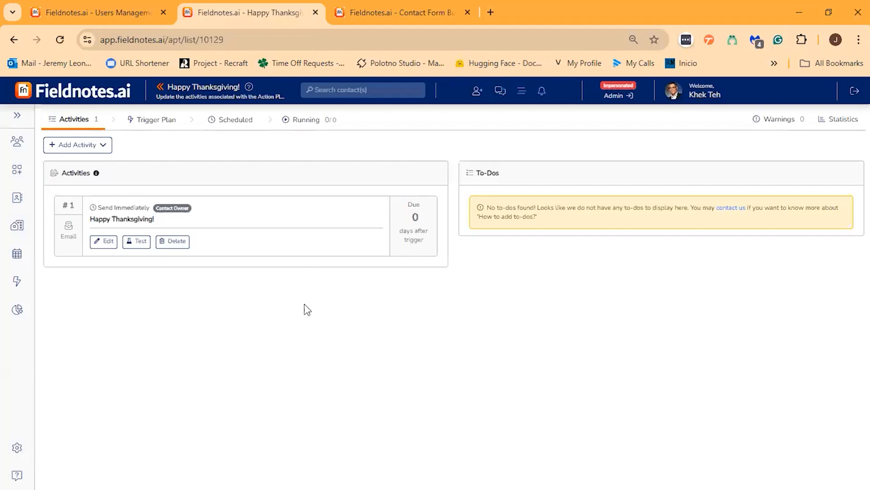
left_click(169, 121)
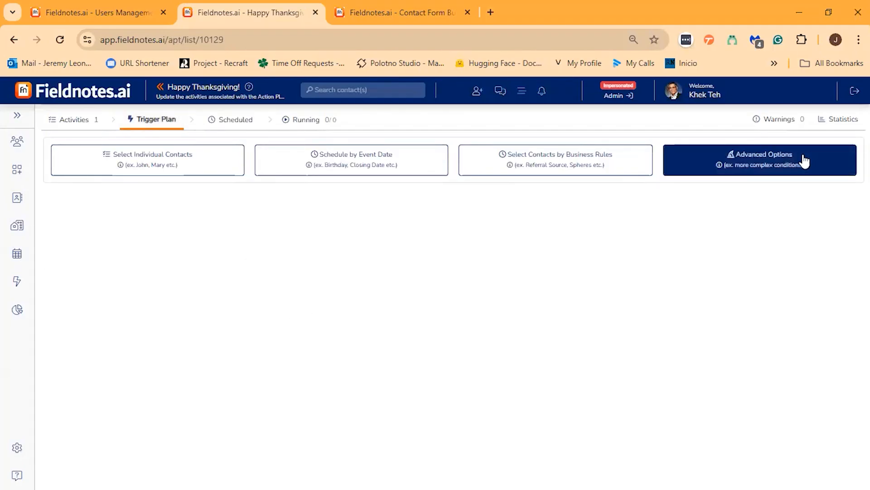
Use the advanced trigger options to add a condition for contacts that are created today, and start another condition.
left_click(761, 166)
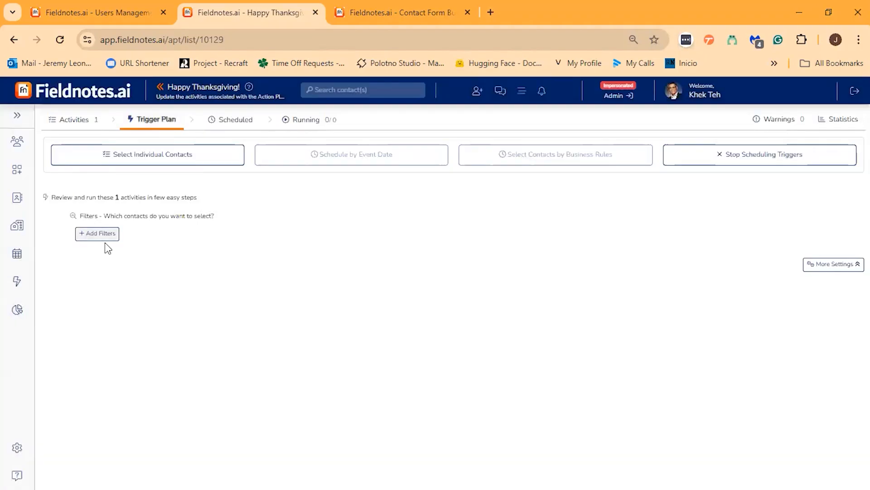
left_click(103, 236)
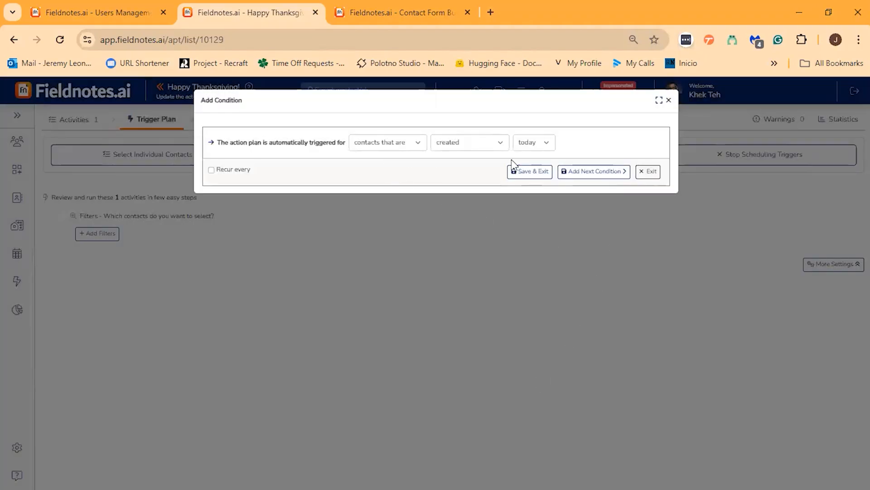
left_click(573, 174)
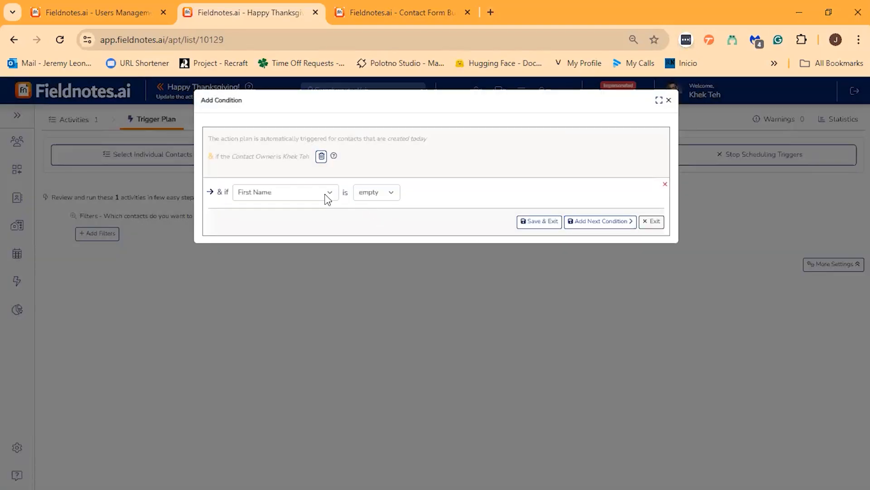
Try Birthday as the second condition's field and check the comparison options it offers.
left_click(328, 197)
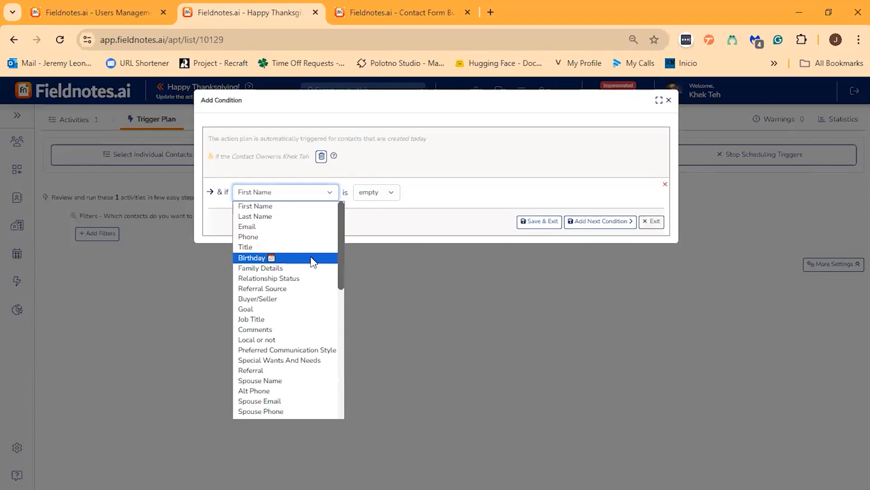
left_click(311, 259)
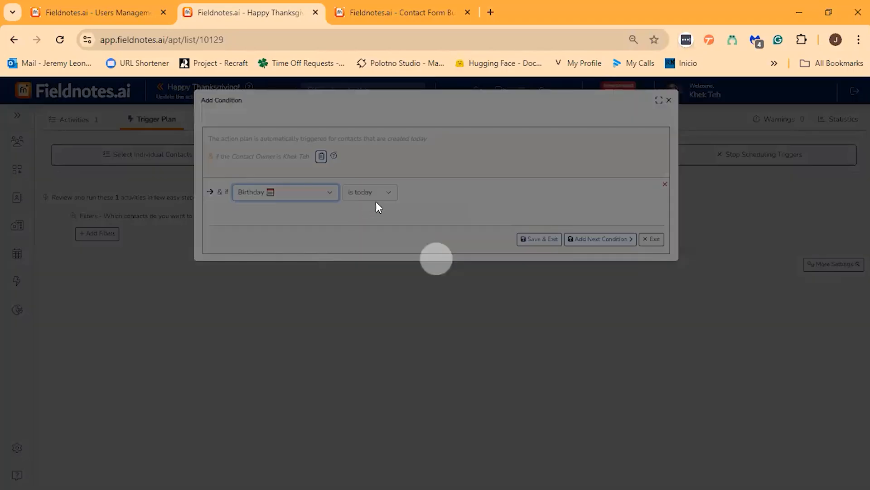
left_click(382, 197)
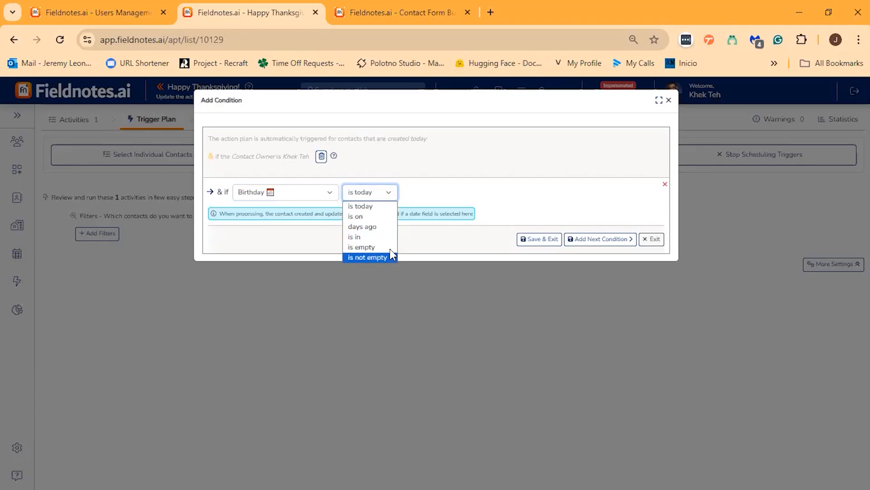
left_click(333, 196)
Try a condition requiring Group to have the value Prospect, and close the condition dialog without saving it.
left_click(330, 194)
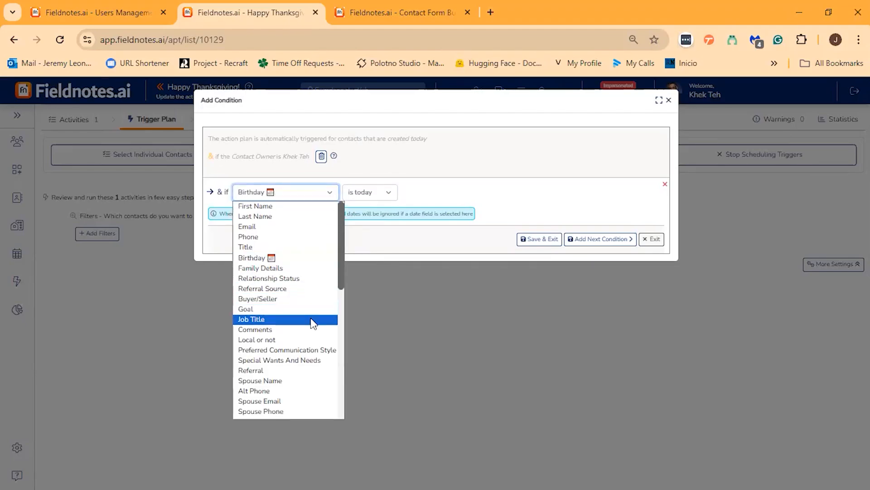
scroll(313, 322, "down", 3)
left_click(308, 313)
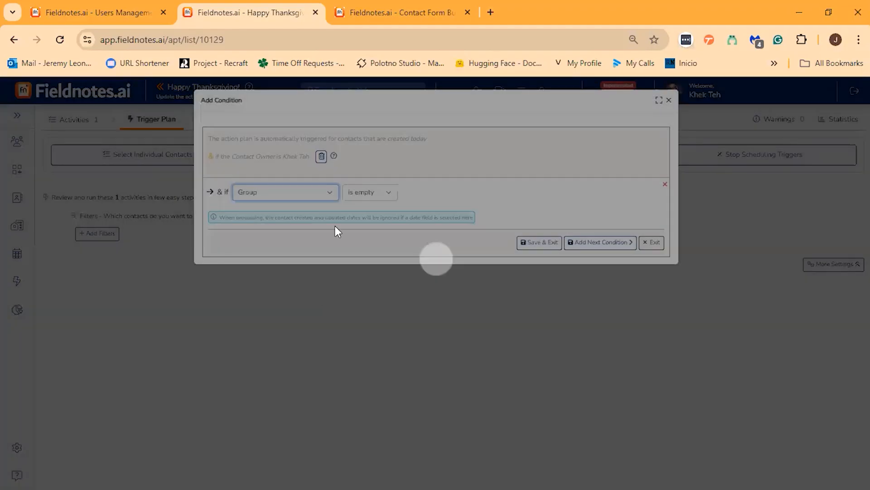
left_click(375, 194)
left_click(374, 230)
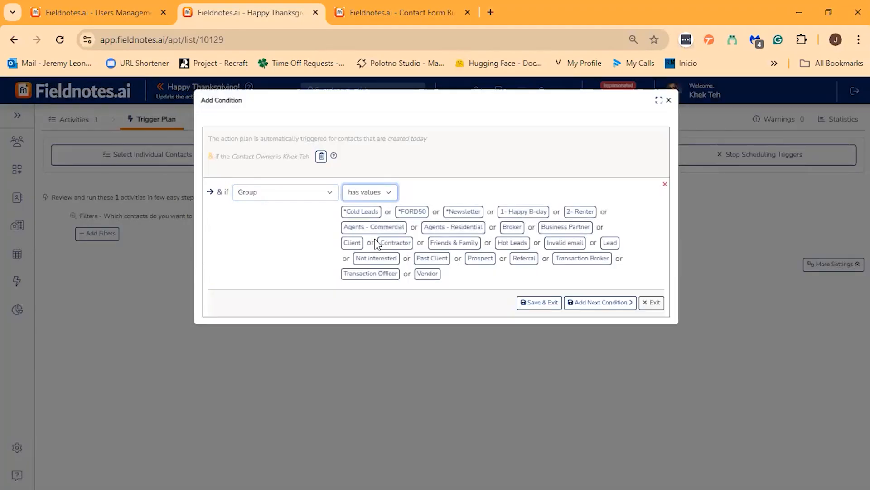
left_click(479, 262)
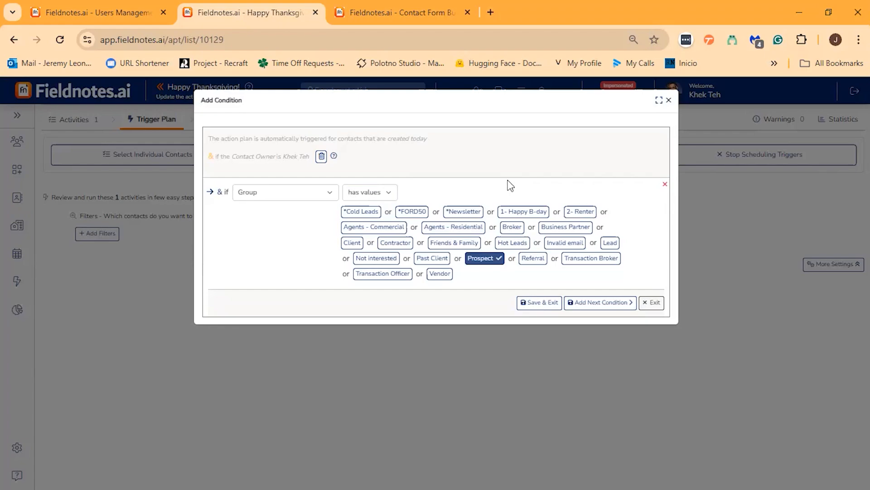
left_click(473, 211)
left_click(669, 100)
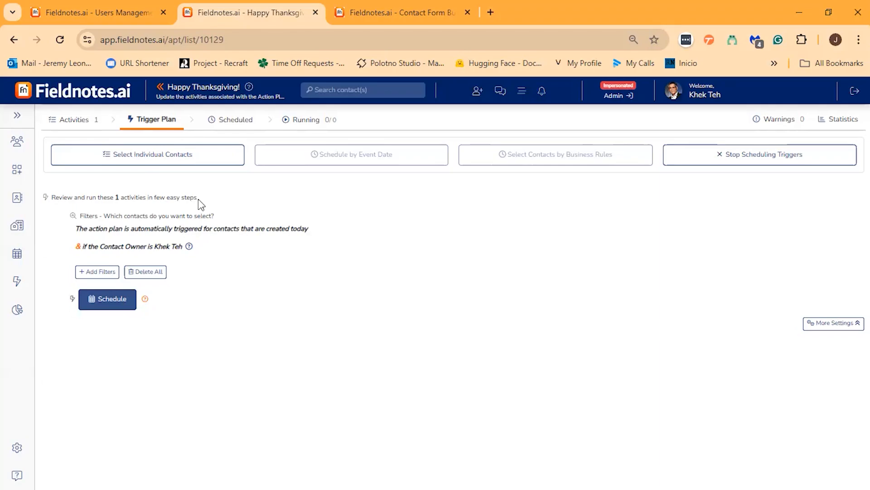
Go to the contact list and examine the Buyer/Seller and Relationship Status choices in its filters.
left_click(17, 198)
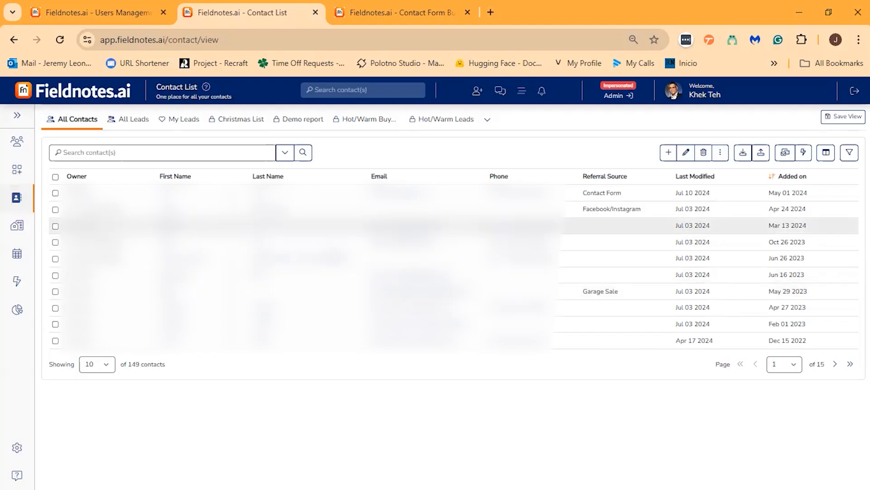
left_click(844, 157)
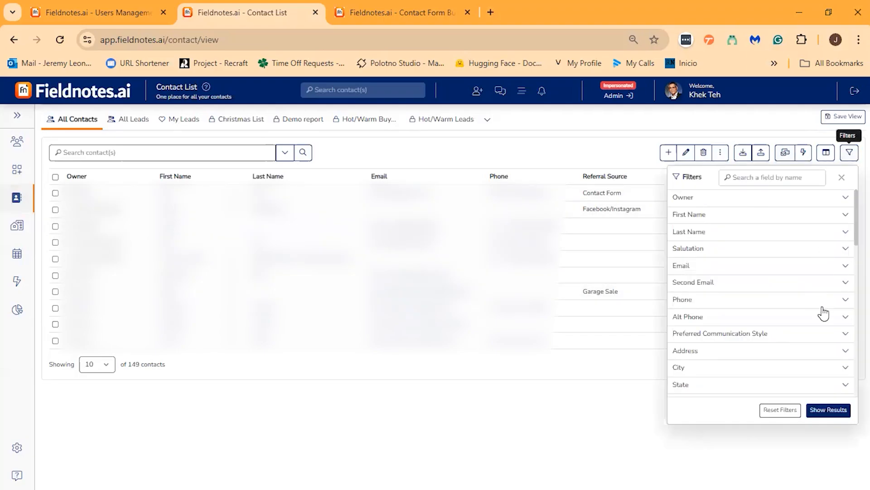
scroll(781, 339, "down", 2)
scroll(790, 335, "down", 1)
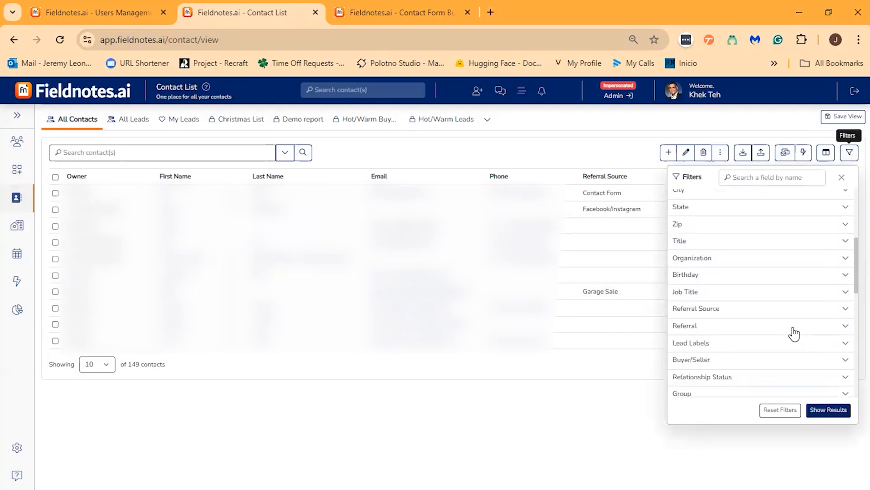
left_click(794, 344)
scroll(789, 305, "down", 4)
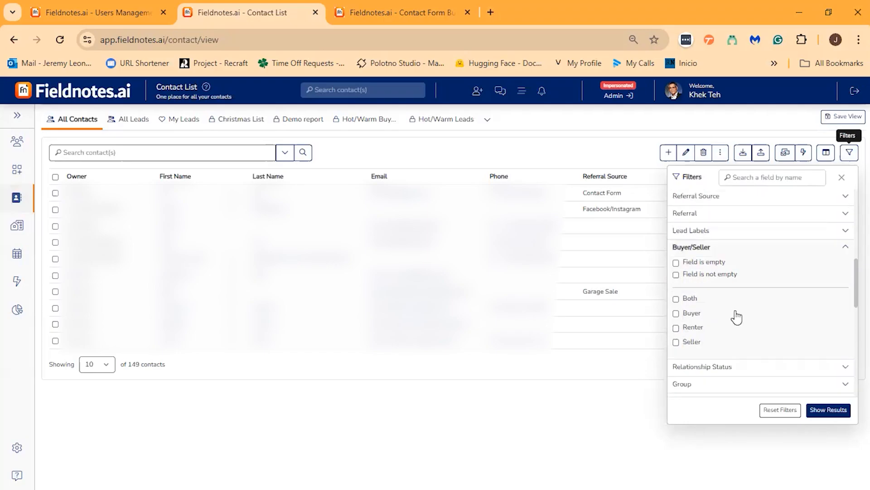
left_click(771, 281)
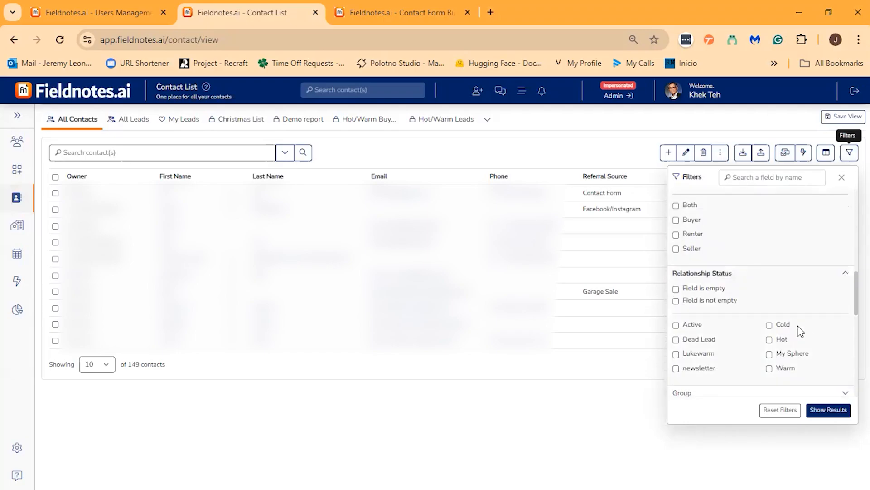
Examine the Group filter choices and the additional saved views of the contact list.
scroll(798, 333, "down", 2)
scroll(783, 346, "down", 4)
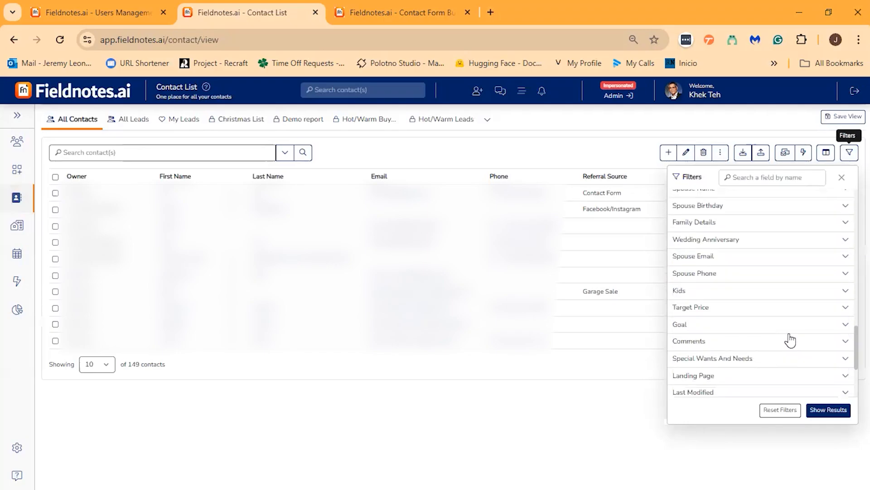
scroll(796, 330, "up", 3)
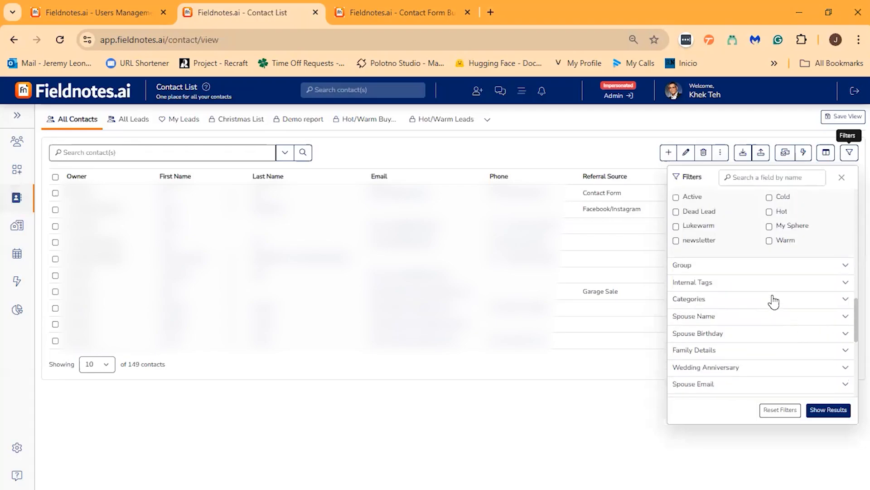
left_click(780, 267)
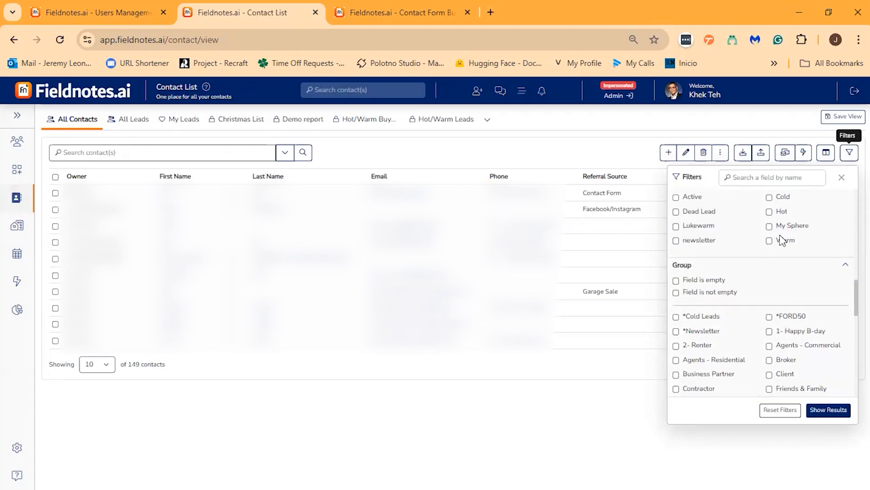
left_click(489, 120)
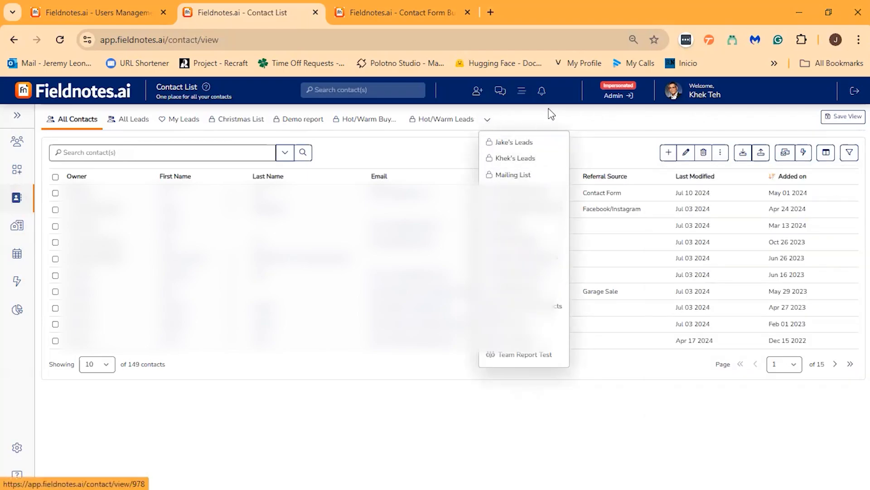
left_click(581, 113)
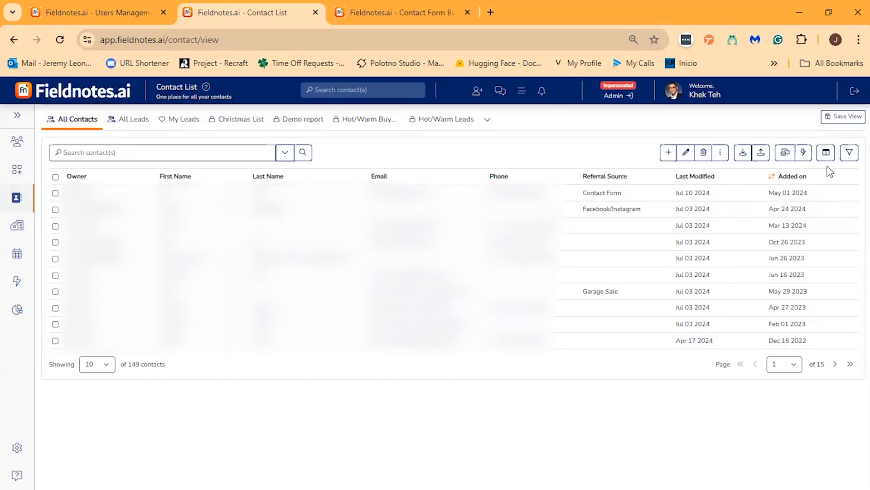
Select the SMS Last Received On, SMS Received and SMS Sent columns for the contact list.
left_click(826, 152)
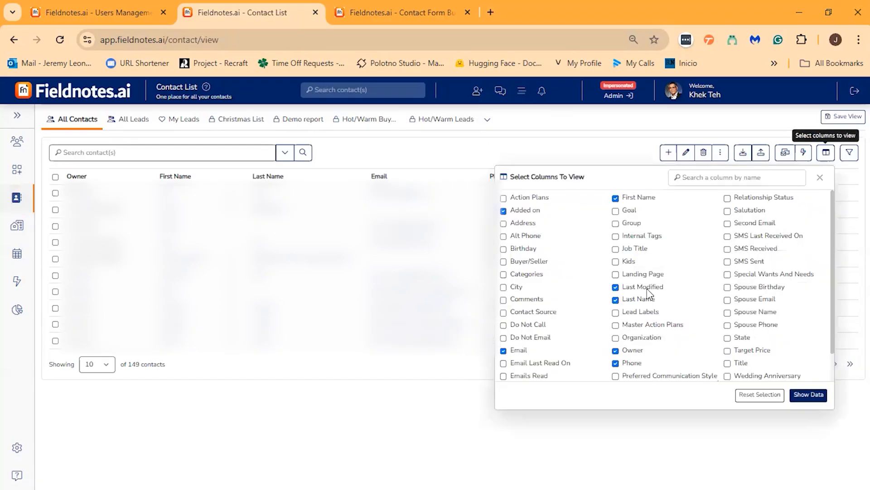
left_click(727, 248)
left_click(727, 261)
Select the Email Last Read On, Emails Read, Emails Sent and Action Plans columns as well.
scroll(561, 325, "down", 1)
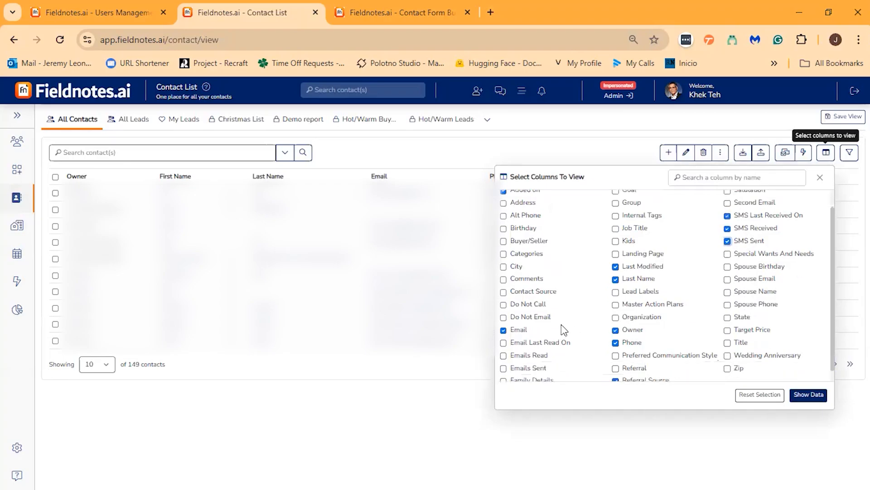
left_click(503, 331)
left_click(503, 344)
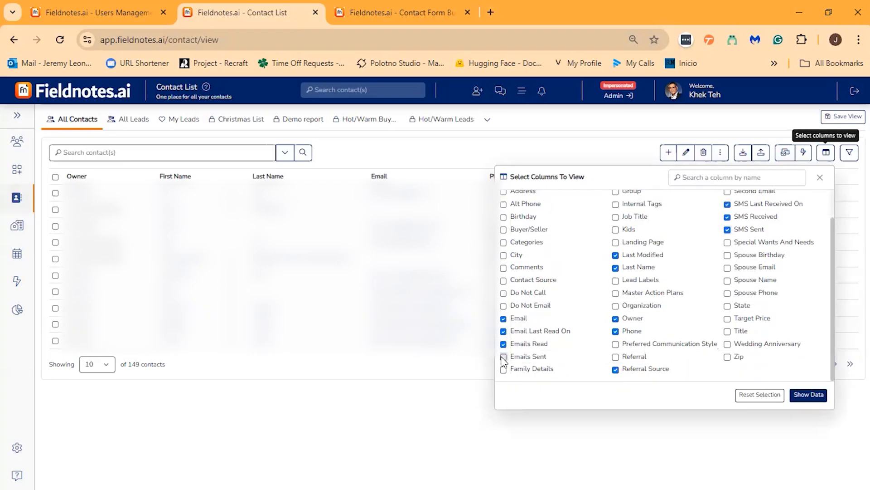
scroll(503, 360, "up", 1)
left_click(503, 211)
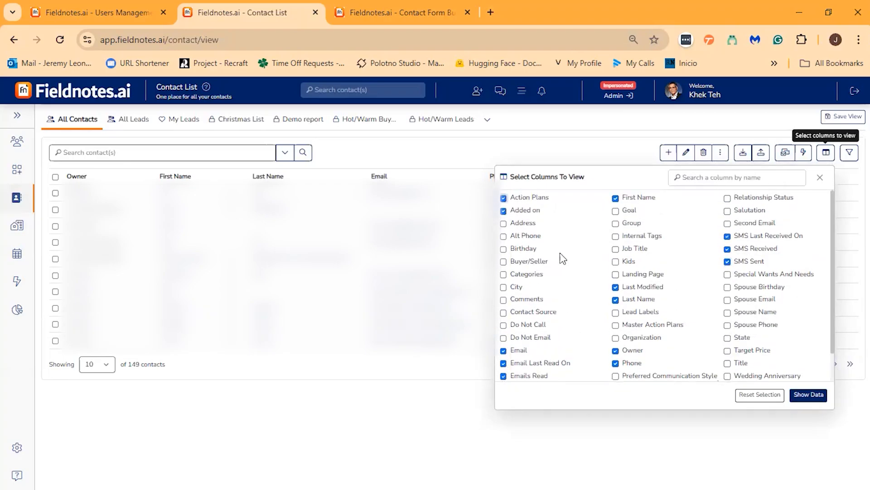
Add the Group, Relationship Status, Referral, Comments and Buyer/Seller columns and apply the column selection to the contact list.
left_click(629, 223)
left_click(745, 201)
scroll(696, 315, "down", 1)
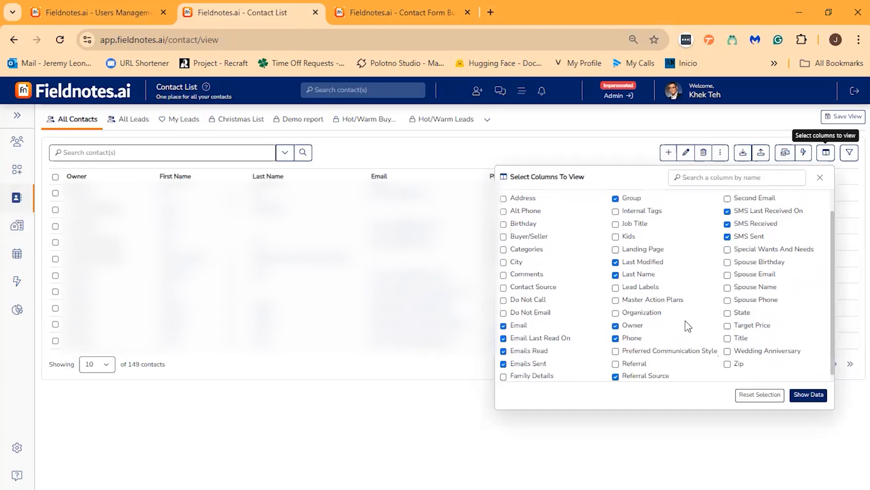
left_click(615, 357)
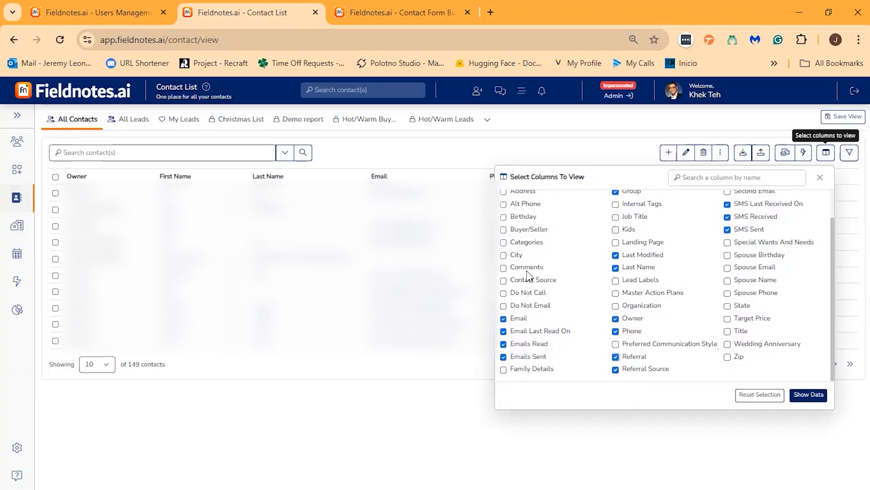
left_click(504, 267)
left_click(504, 229)
left_click(797, 396)
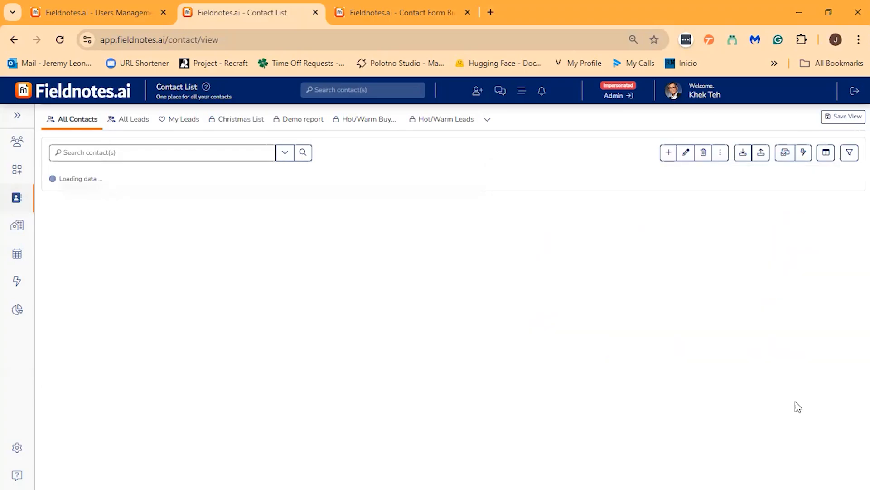
Examine the Buyer/Seller, Relationship Status and Group filter choices for the contact list.
left_click(849, 152)
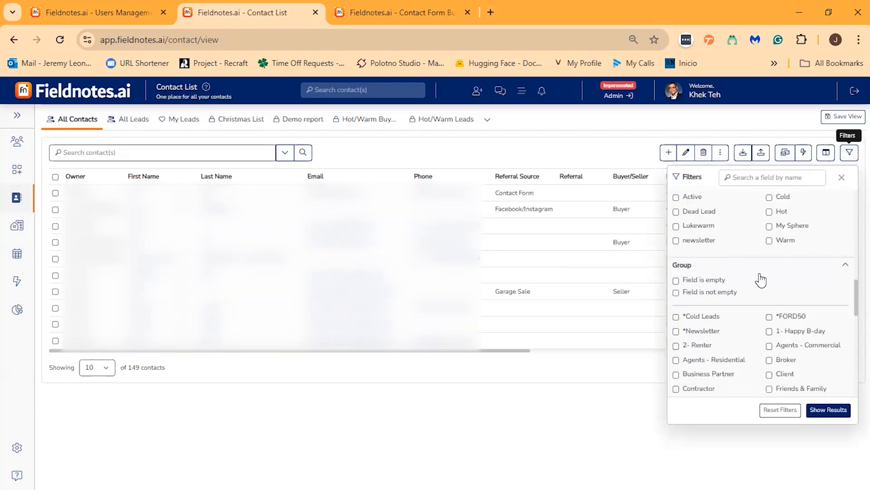
left_click(842, 177)
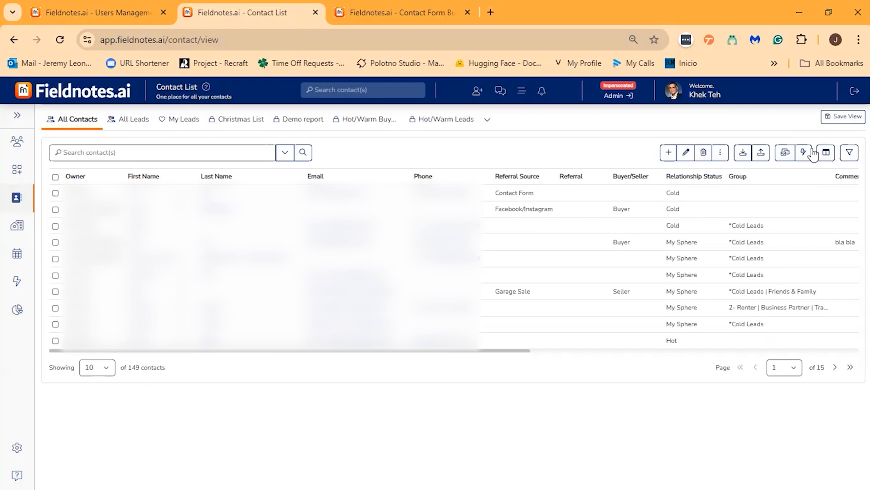
left_click(849, 152)
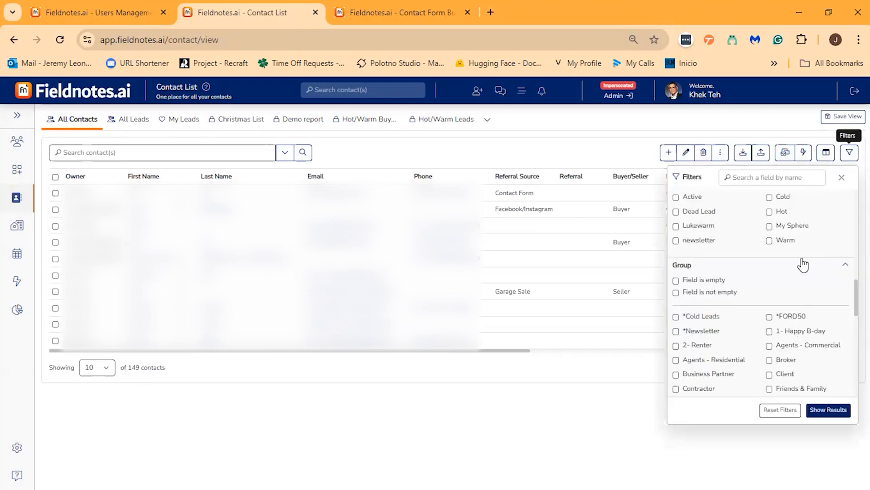
scroll(800, 263, "down", 3)
scroll(801, 263, "up", 7)
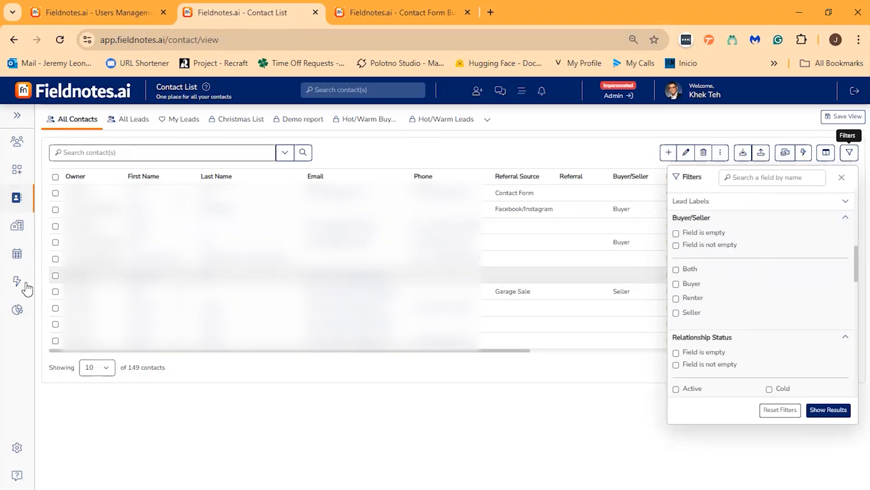
mouse_move(13, 286)
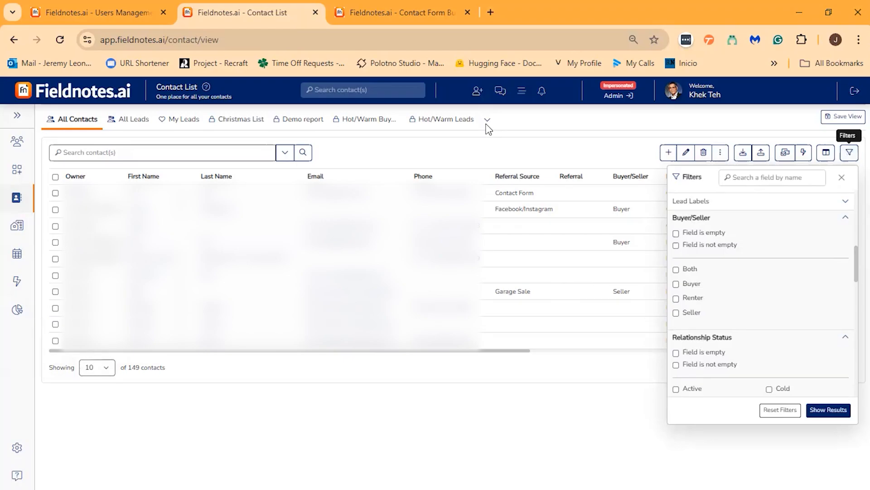
Show the Hot/Warm Leads view and read the full latest email in the first listed contact's timeline.
left_click(452, 123)
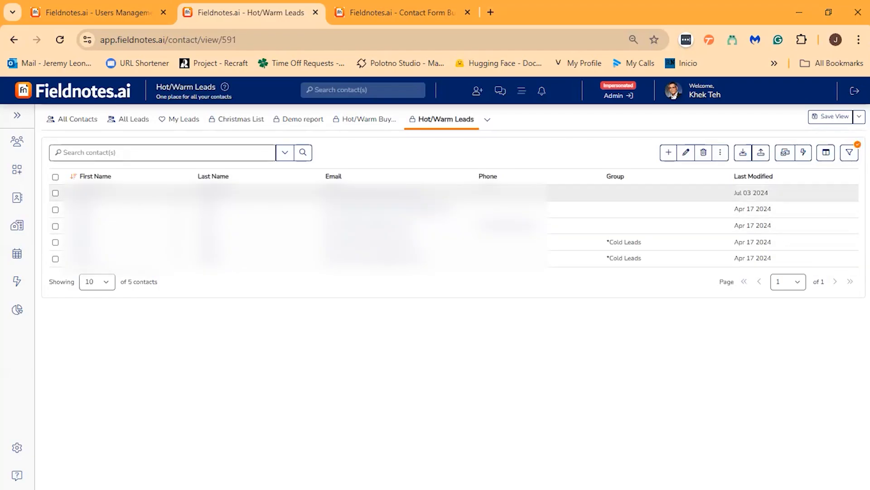
left_click(114, 193)
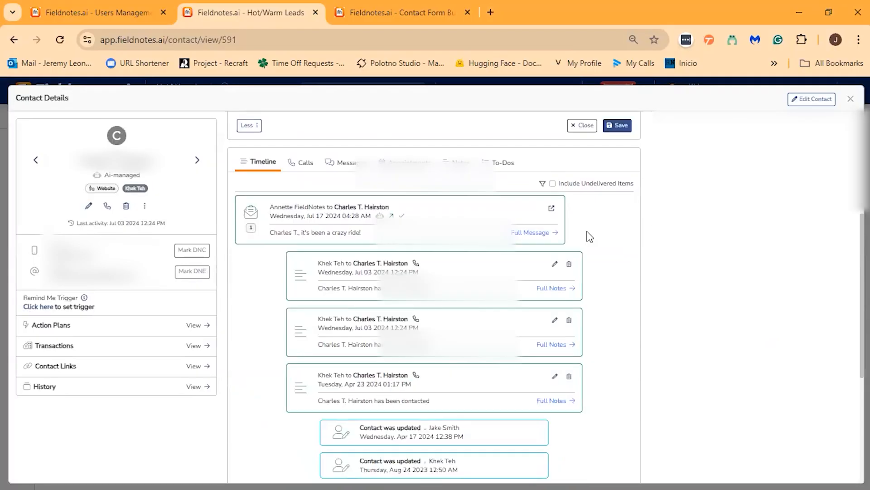
scroll(588, 235, "down", 1)
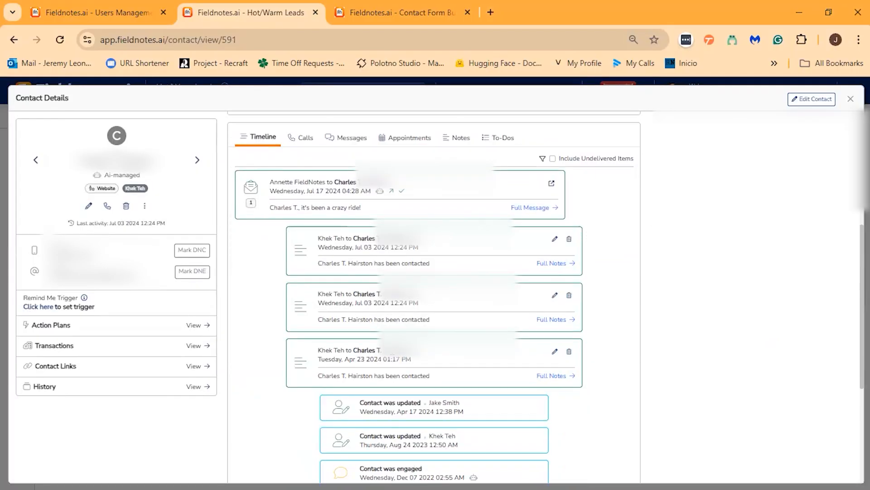
left_click(542, 208)
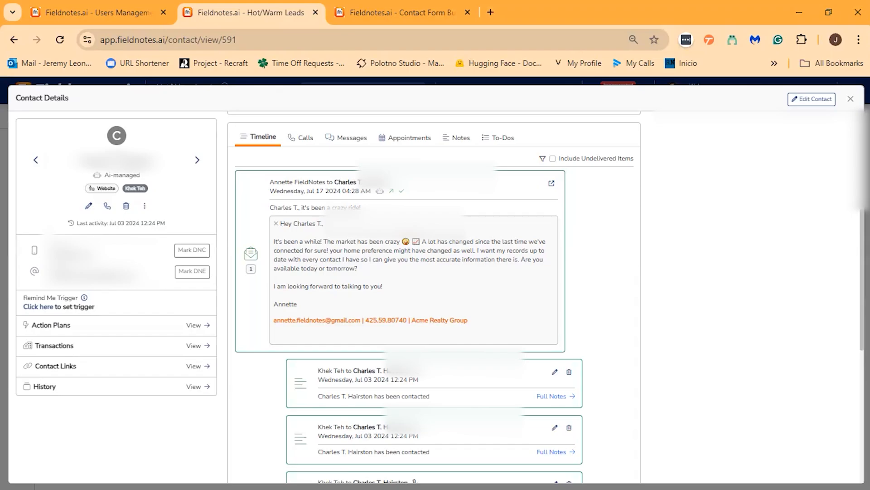
left_click(851, 99)
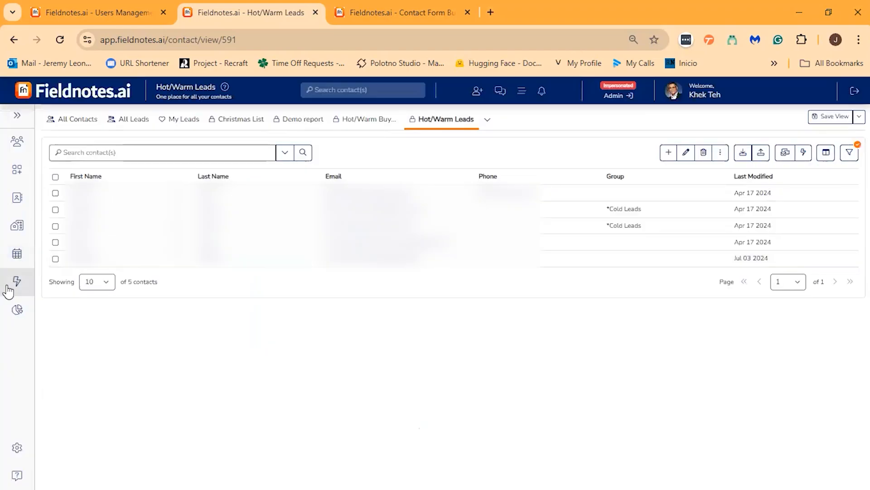
Review the options on the Settings page and return to the contact list.
mouse_move(11, 289)
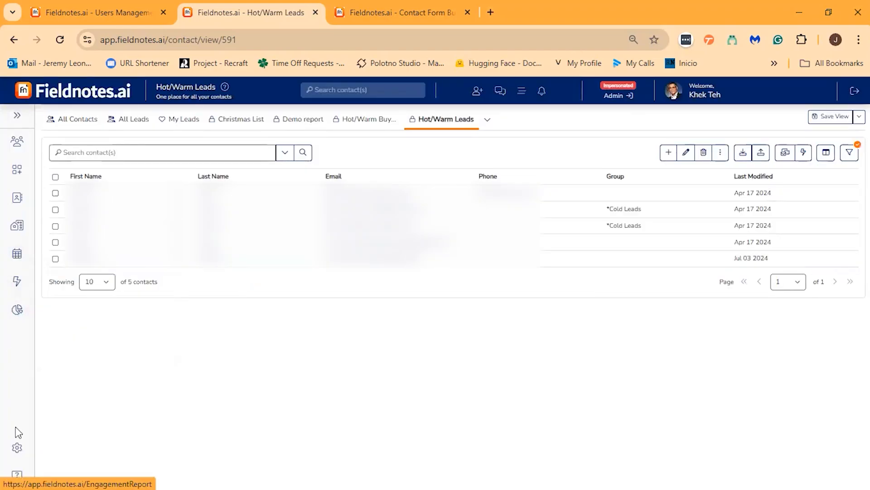
left_click(19, 449)
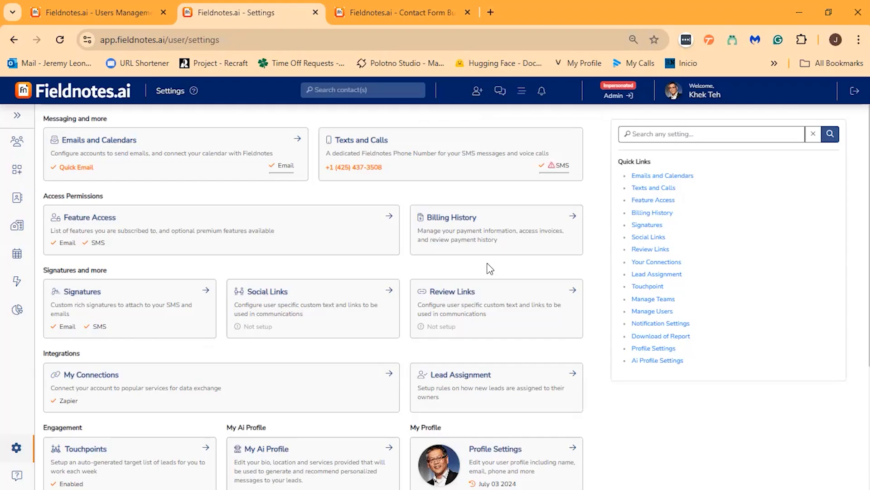
left_click(14, 205)
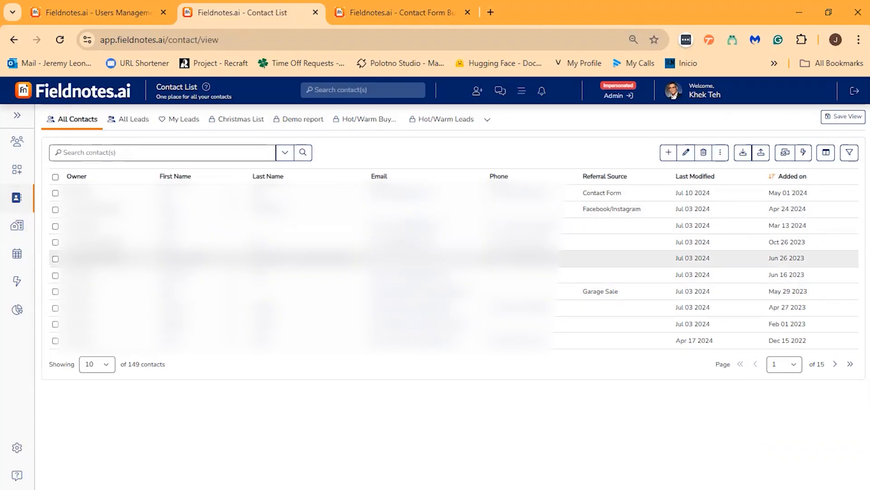
Select all contacts across every page of the All Contacts list.
mouse_move(17, 281)
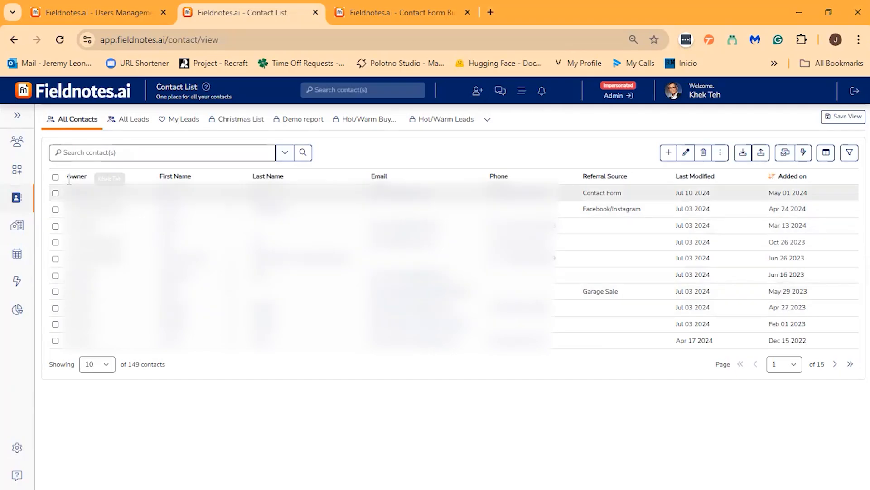
left_click(56, 177)
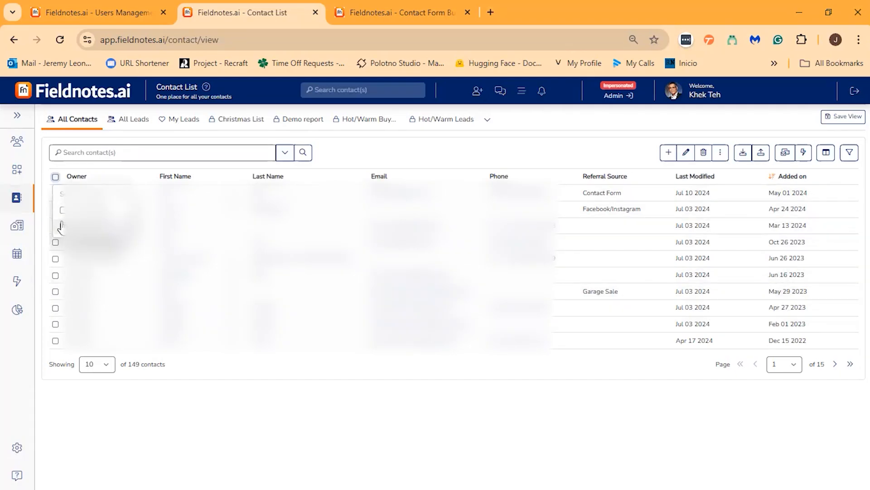
left_click(57, 177)
left_click(55, 176)
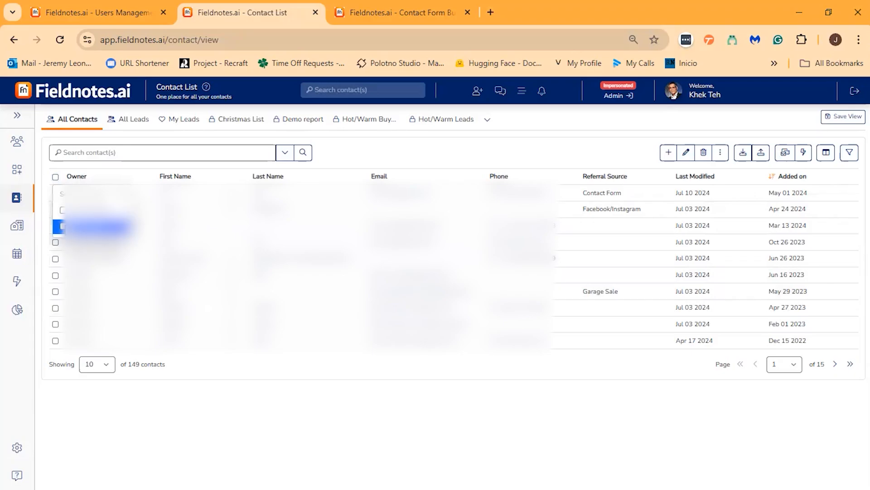
left_click(62, 226)
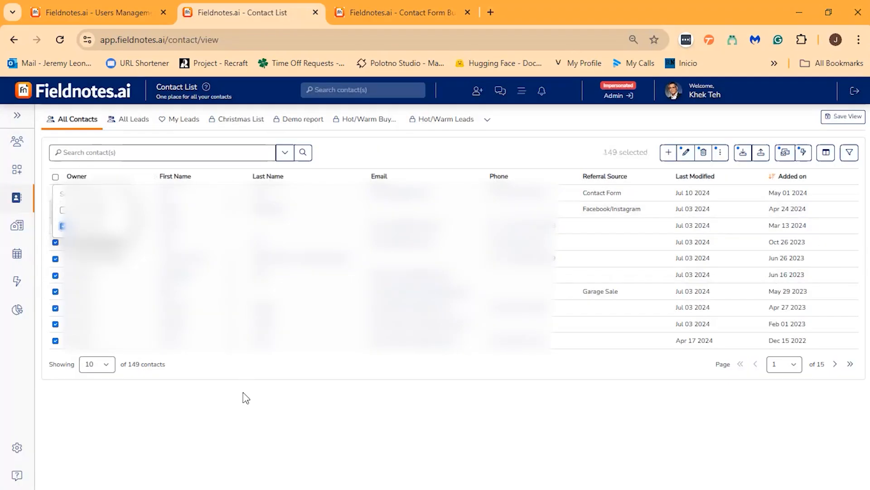